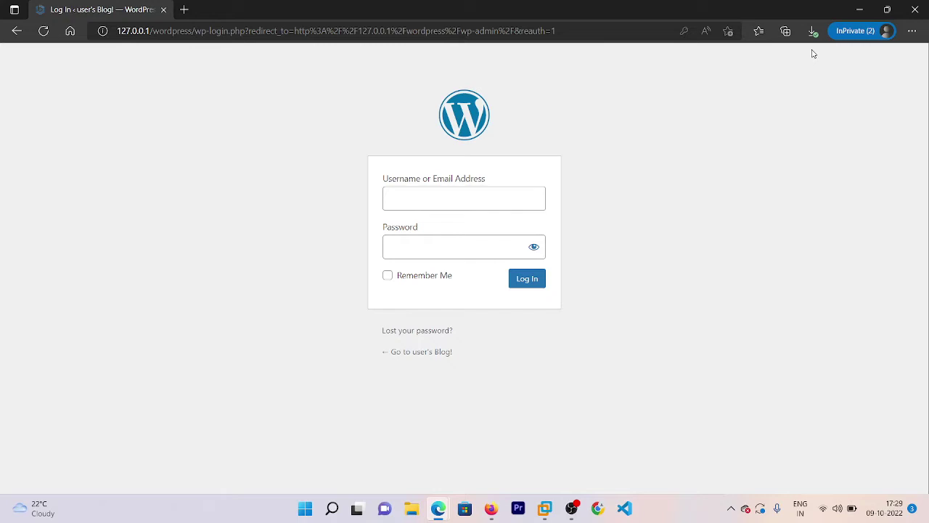
Step: Log in to the WordPress admin using the browser's saved username and password
click(473, 206)
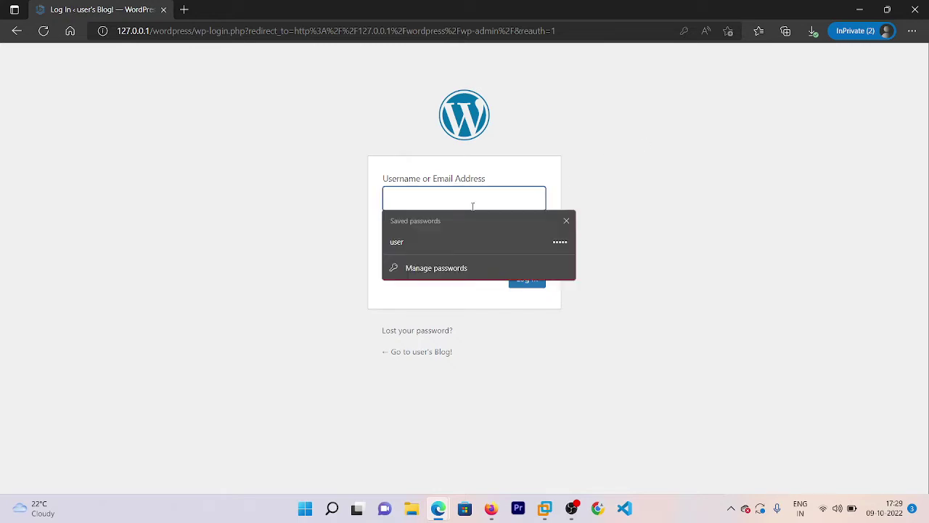
click(468, 238)
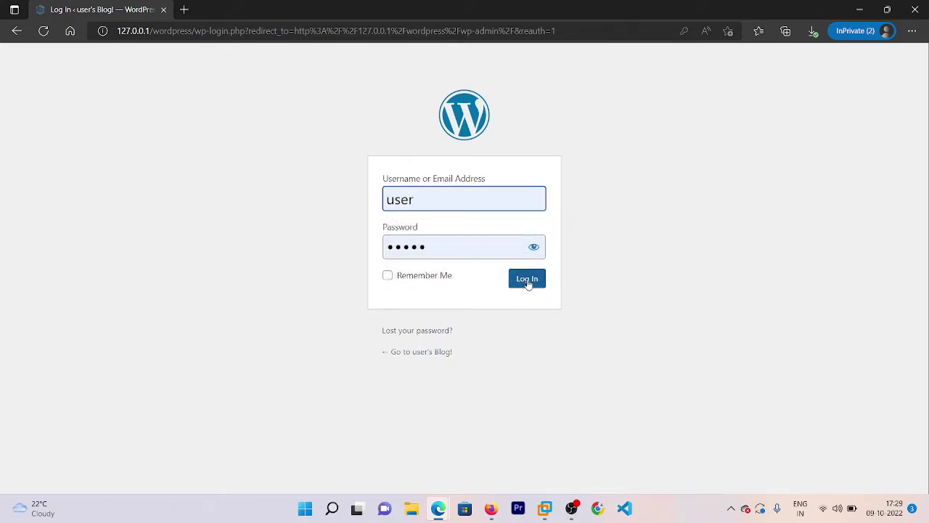
click(528, 282)
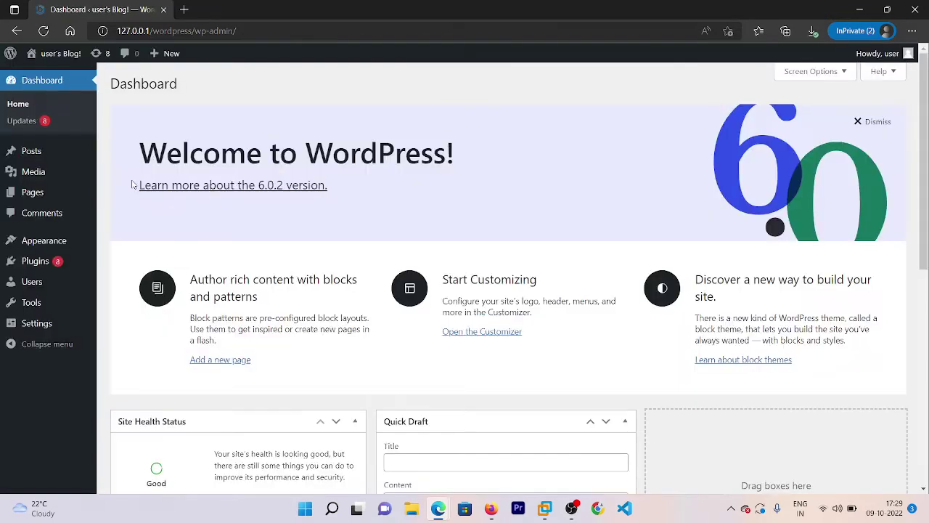
Step: Open the live site in a new browser tab from the admin bar's Visit Site link
mouse_move(52, 55)
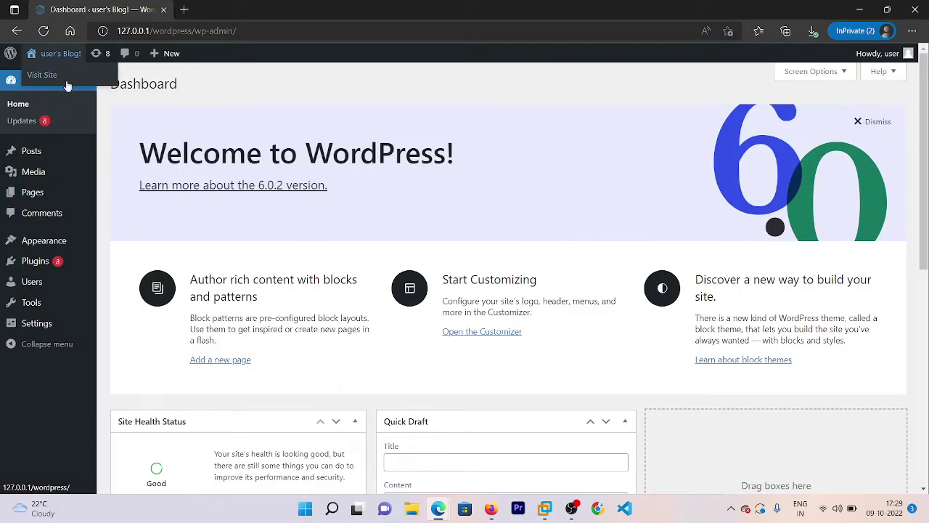
right_click(67, 86)
click(103, 91)
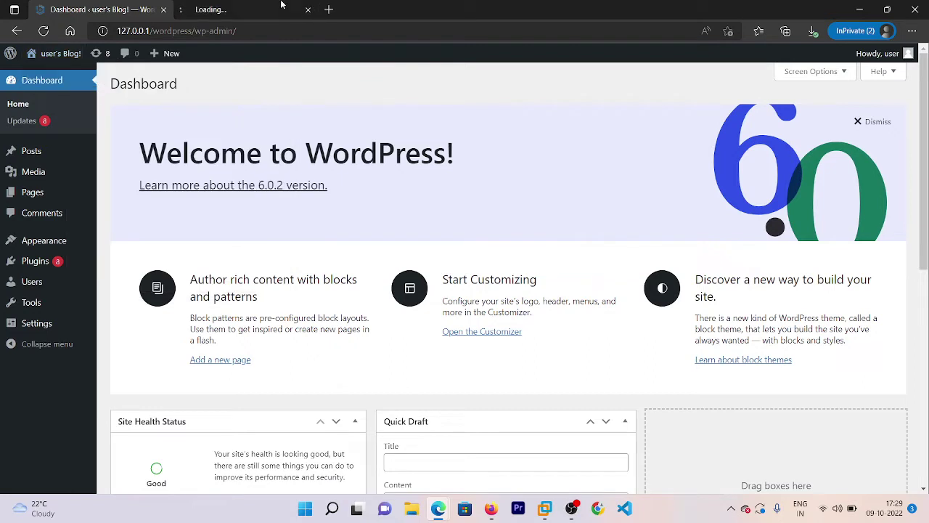
click(281, 6)
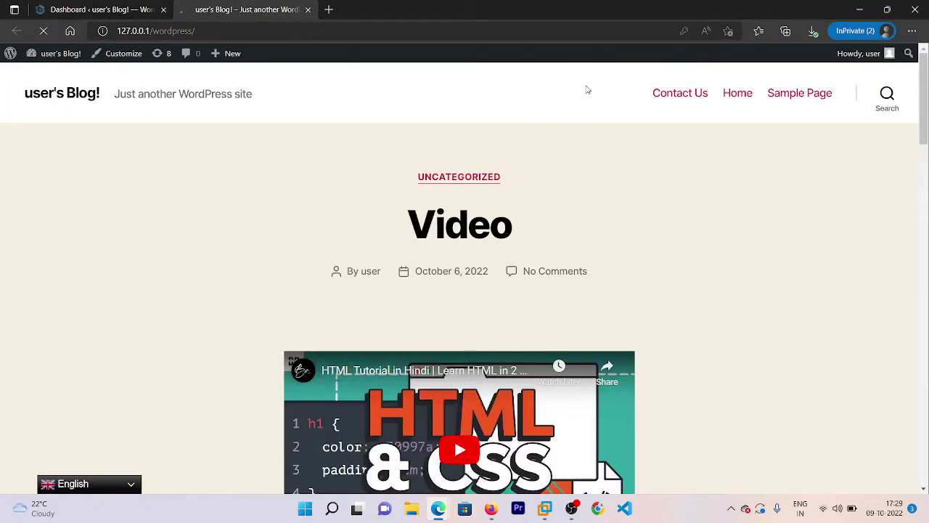
Step: Review the header menu (Contact Us, Home, Sample Page) and tagline, then return to the Dashboard
drag(588, 90, 924, 82)
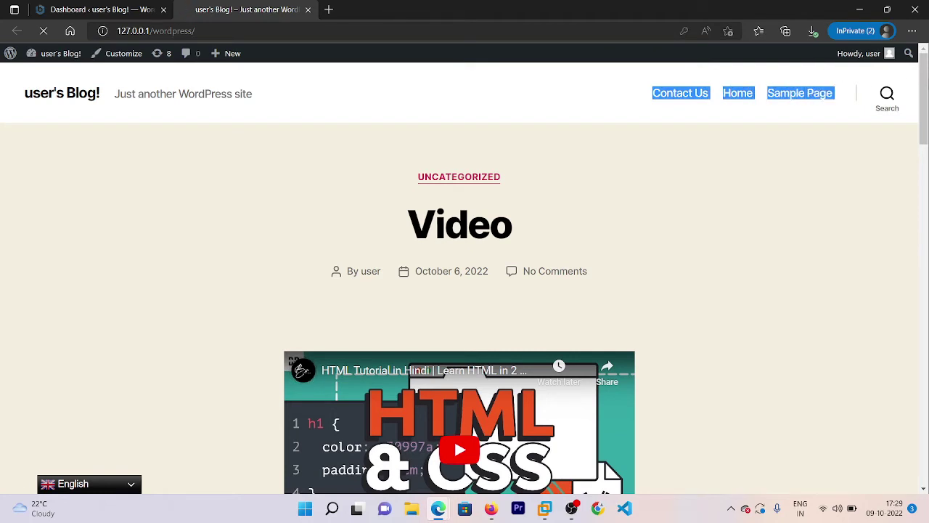
drag(534, 105, 531, 100)
click(536, 106)
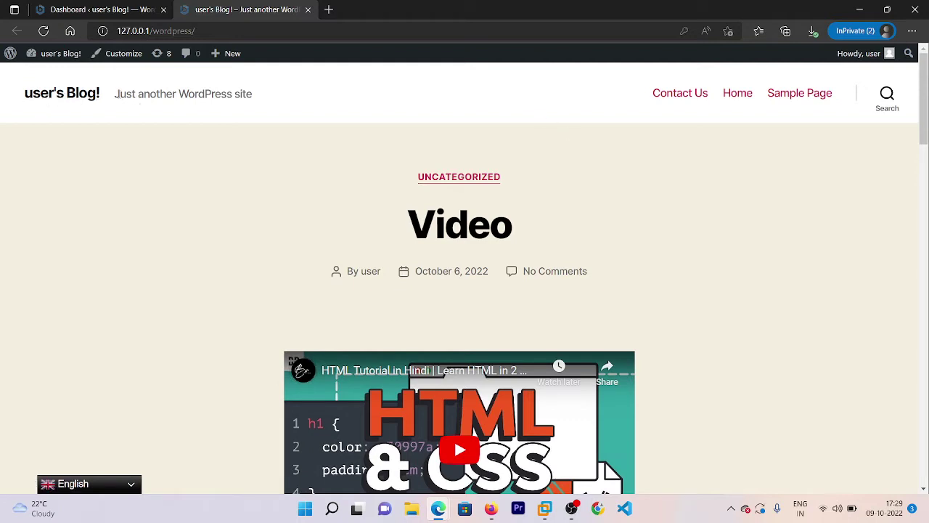
drag(113, 95, 254, 103)
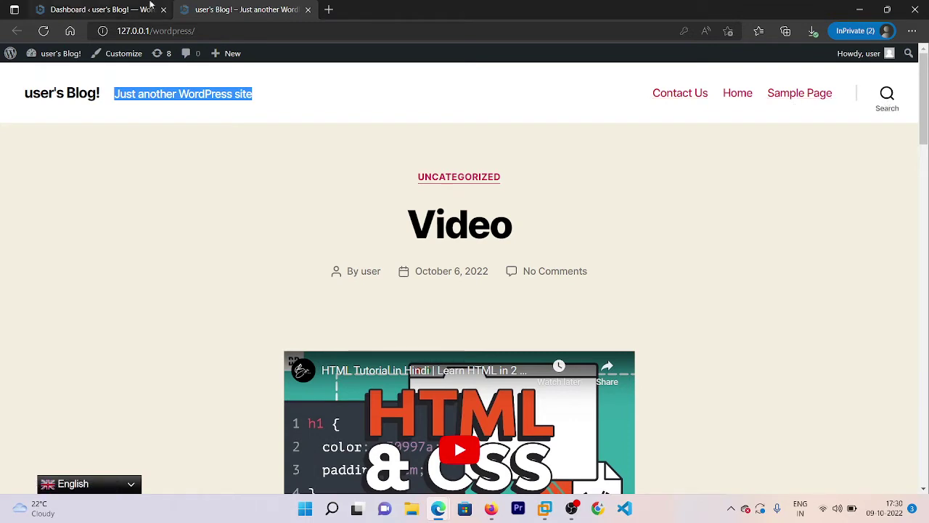
click(151, 6)
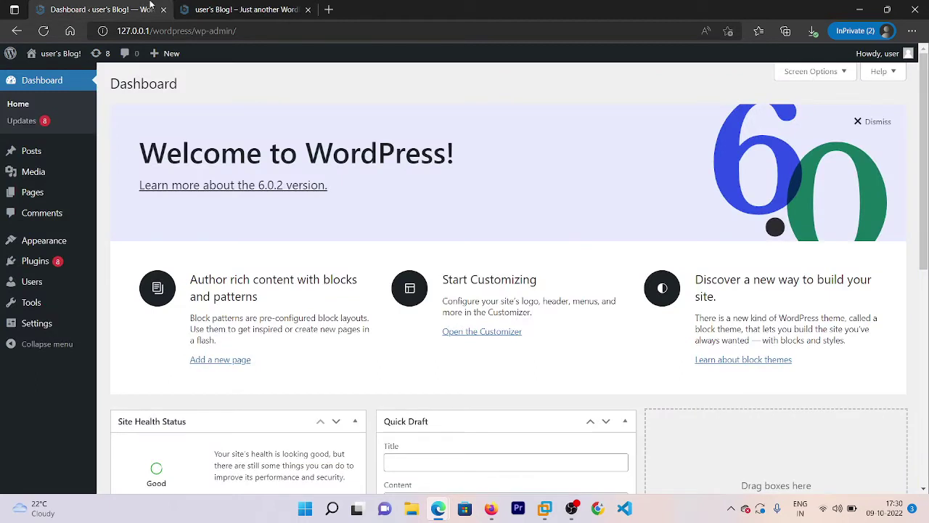
Step: Trash the Sample Page and Privacy Policy pages using Move to Trash in All Pages
mouse_move(30, 199)
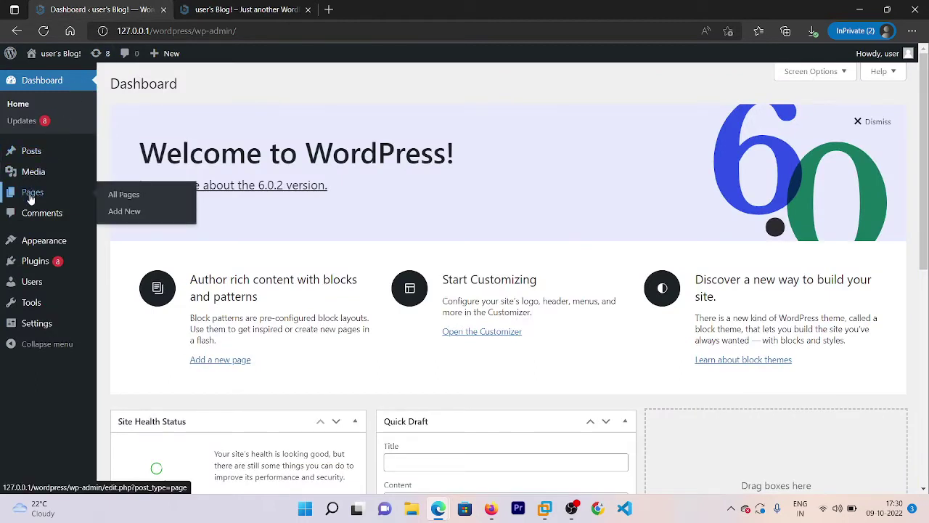
click(125, 194)
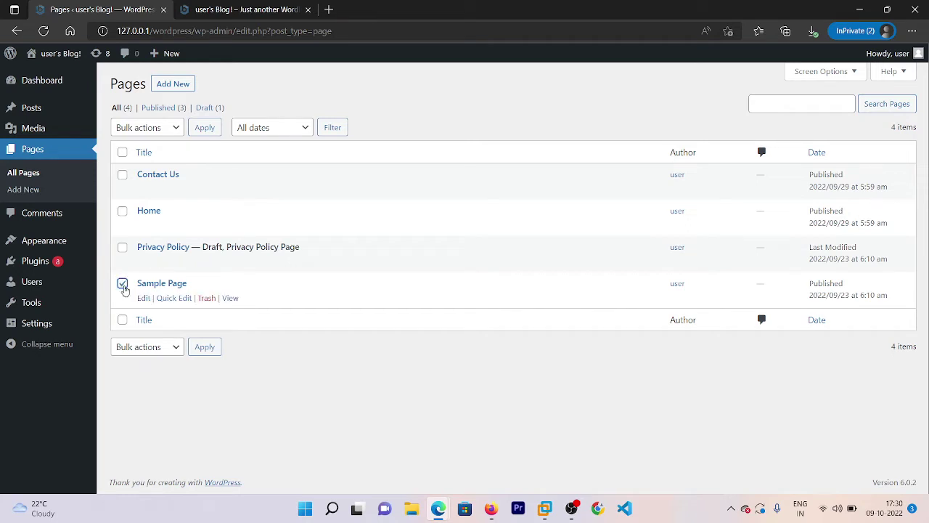
click(122, 248)
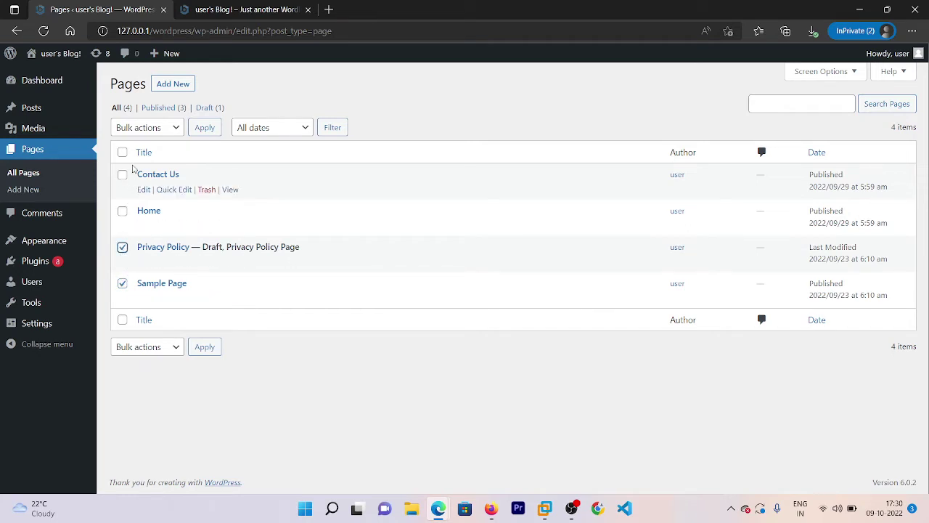
click(138, 128)
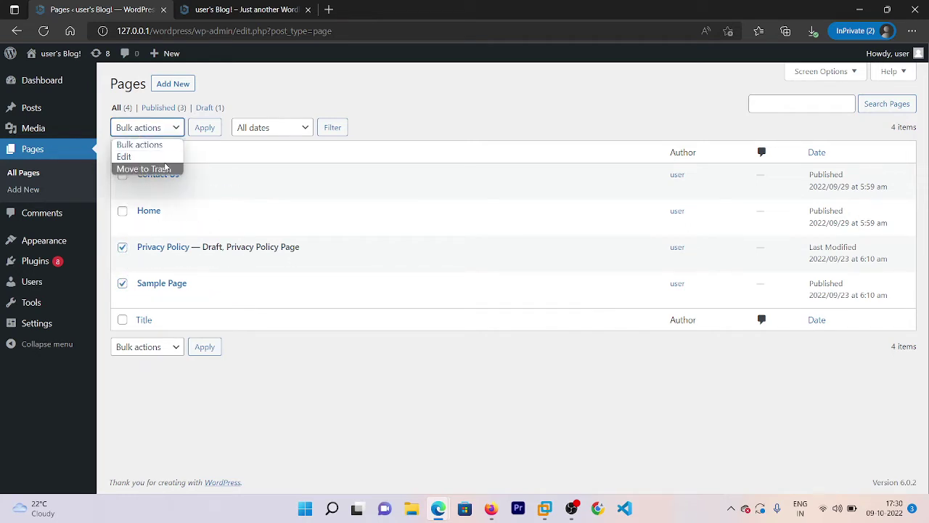
click(166, 170)
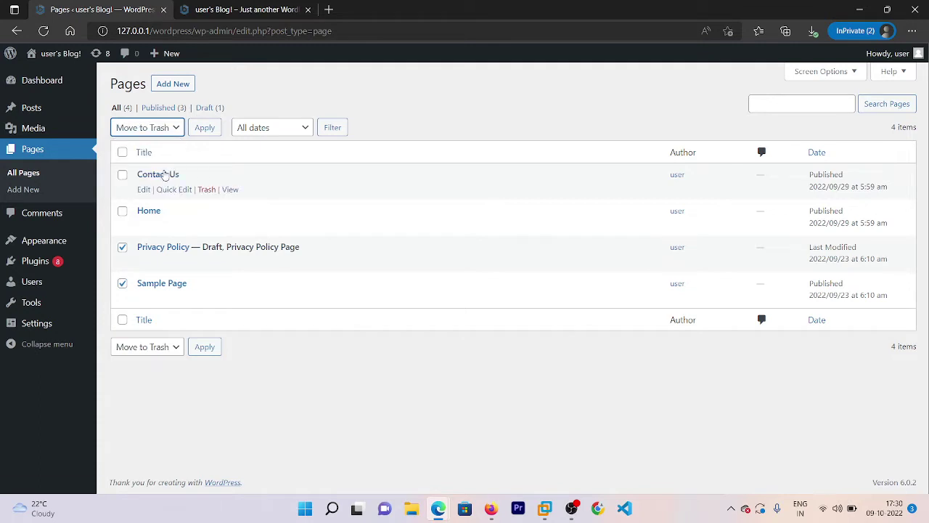
click(206, 132)
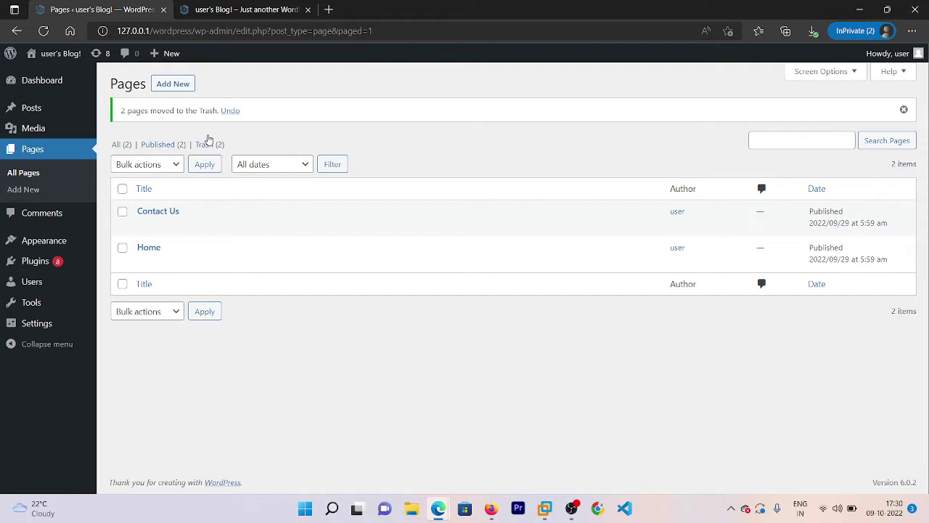
click(172, 84)
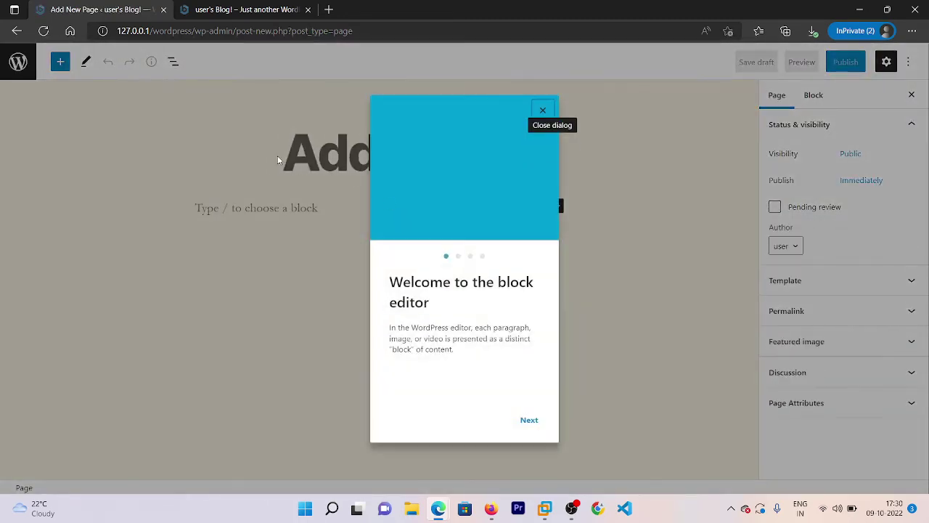
Step: Dismiss the editor welcome dialog and title the new page 'About Us'
click(278, 156)
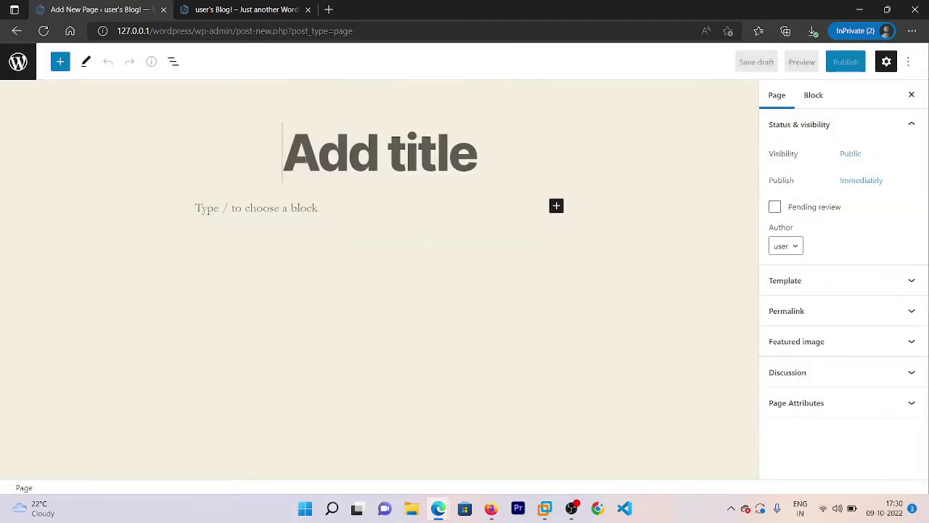
click(306, 159)
text(About )
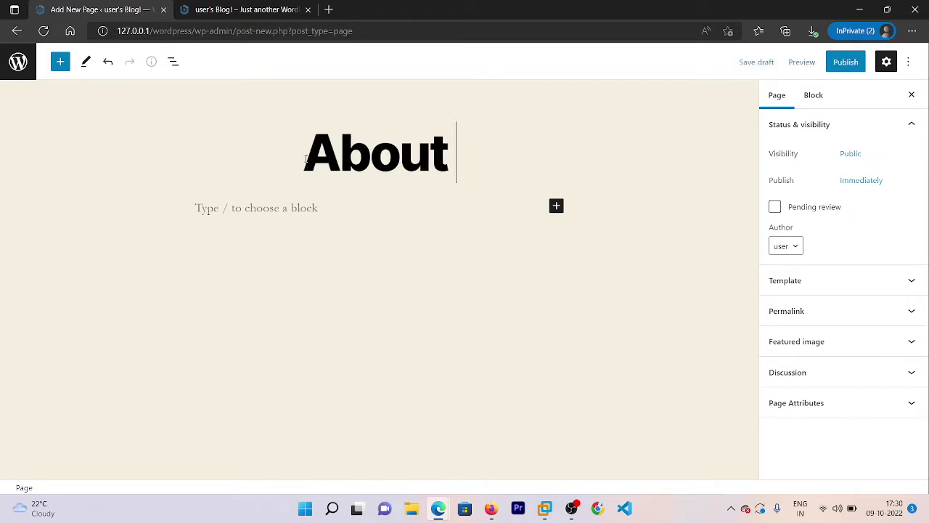
text(Us)
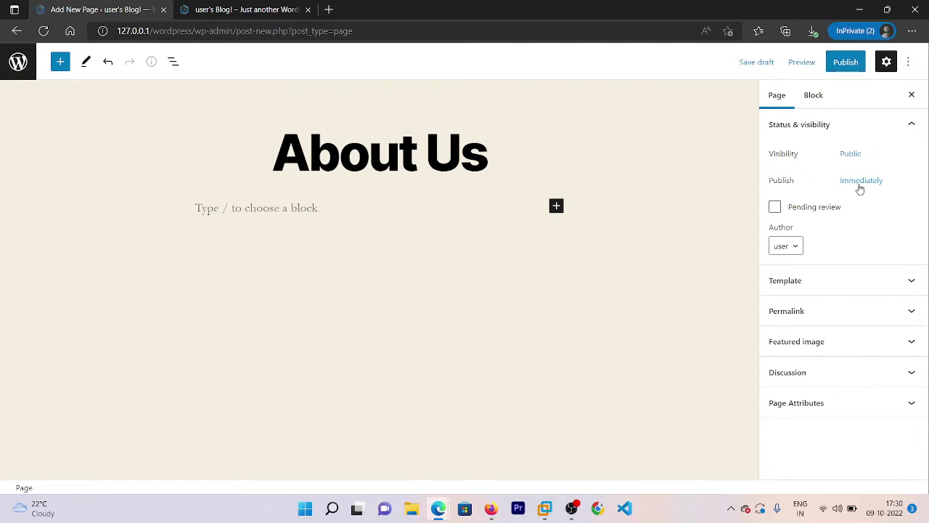
Step: Review the template, about-us permalink, featured image, discussion and attributes panels, then show Block settings
click(814, 290)
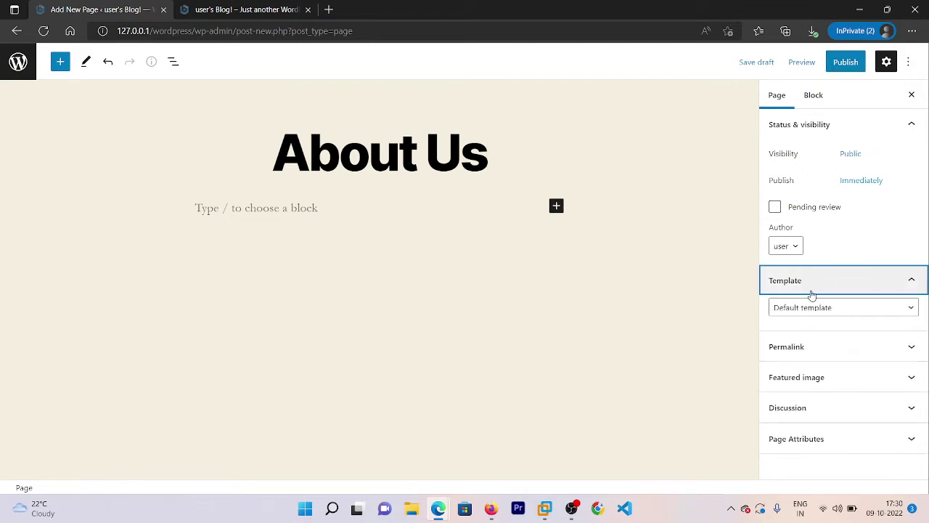
click(806, 346)
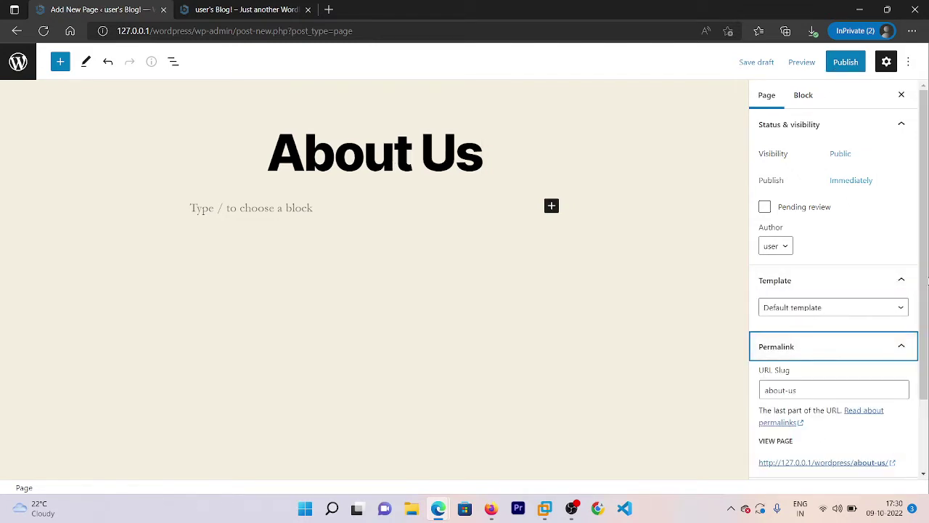
scroll(907, 392, down, 2)
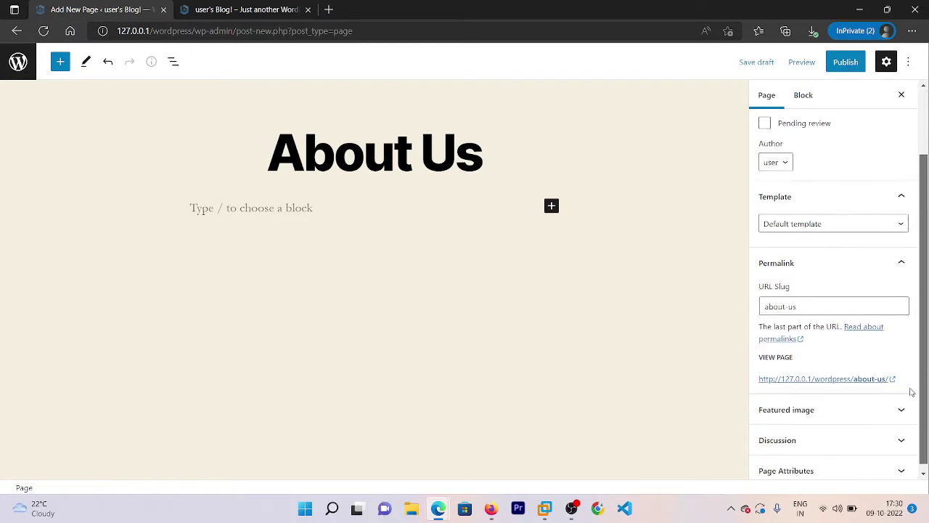
click(821, 406)
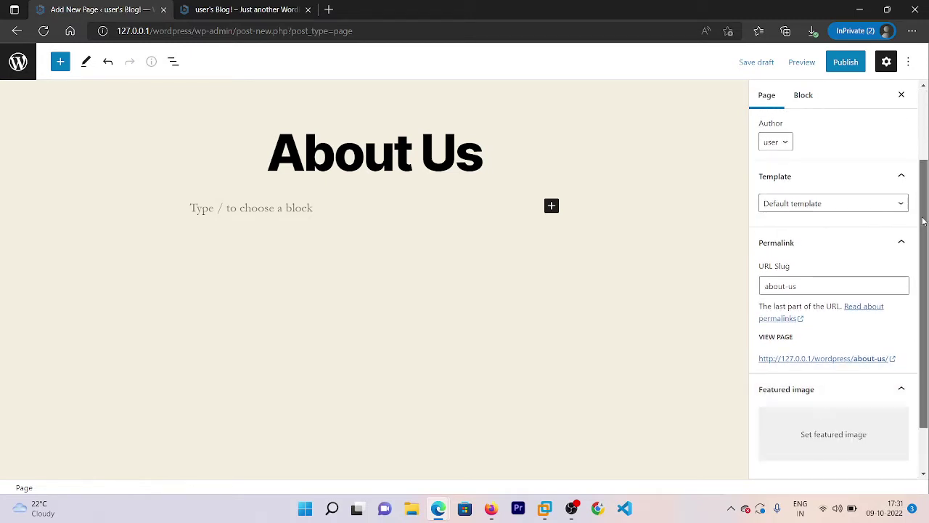
scroll(863, 436, down, 1)
click(789, 434)
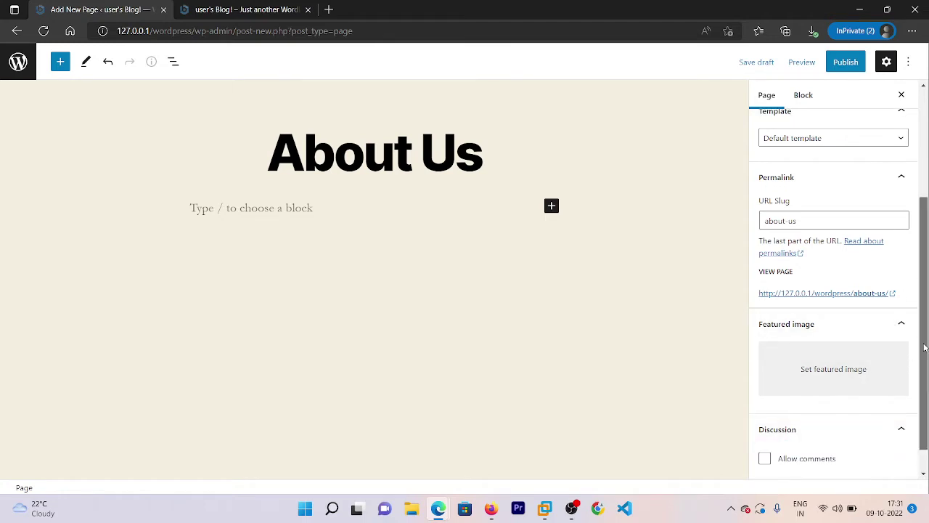
scroll(893, 377, down, 1)
click(814, 465)
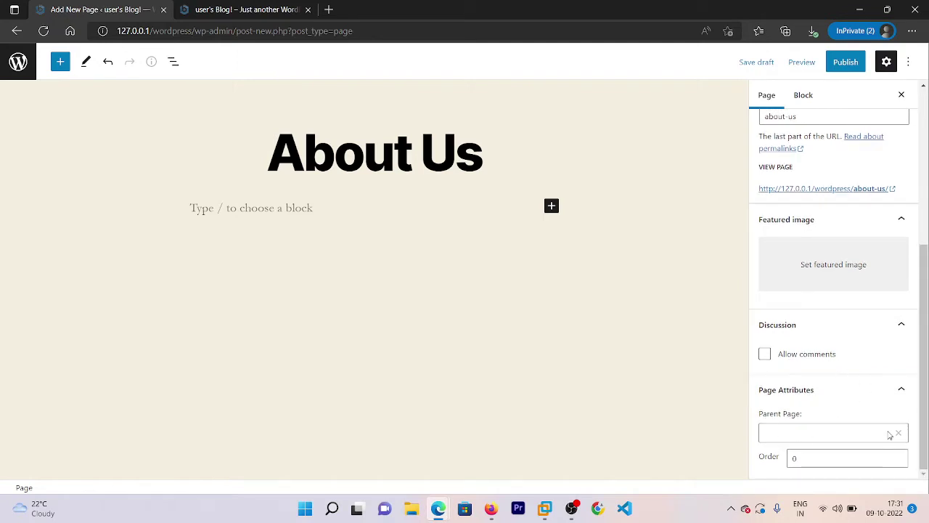
scroll(891, 431, up, 2)
scroll(856, 228, up, 6)
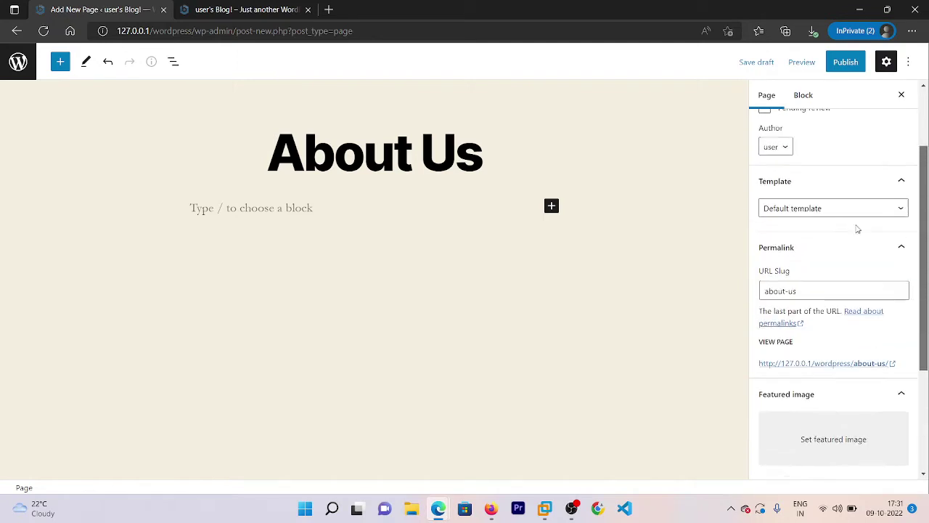
click(828, 117)
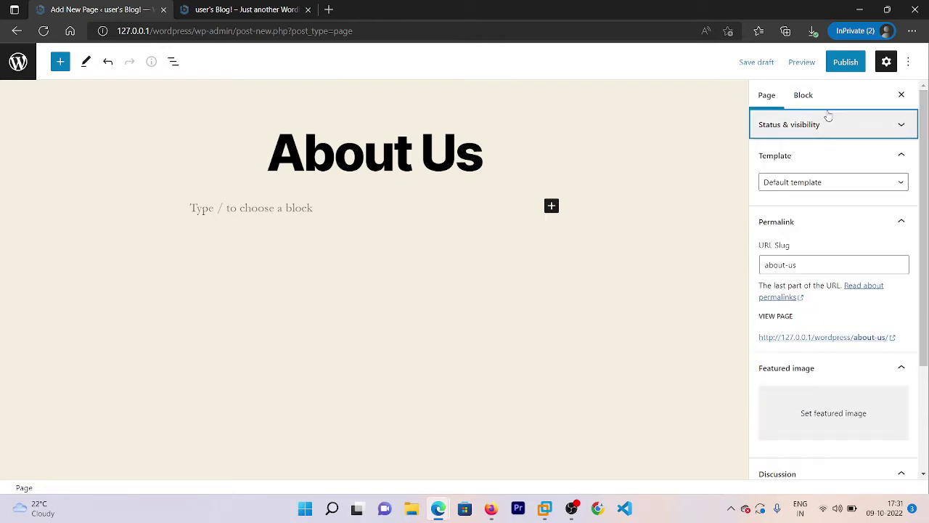
click(813, 97)
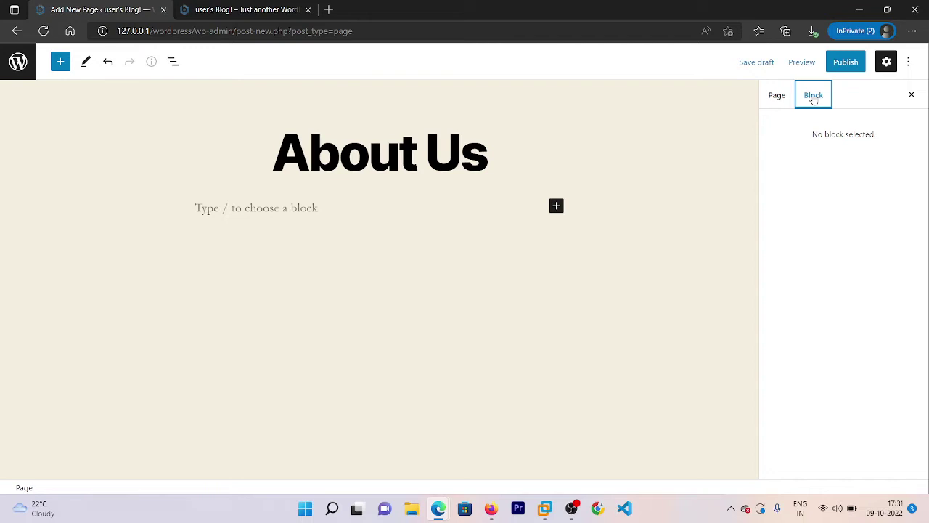
Step: Publish the About Us page and open it in a new tab
click(856, 64)
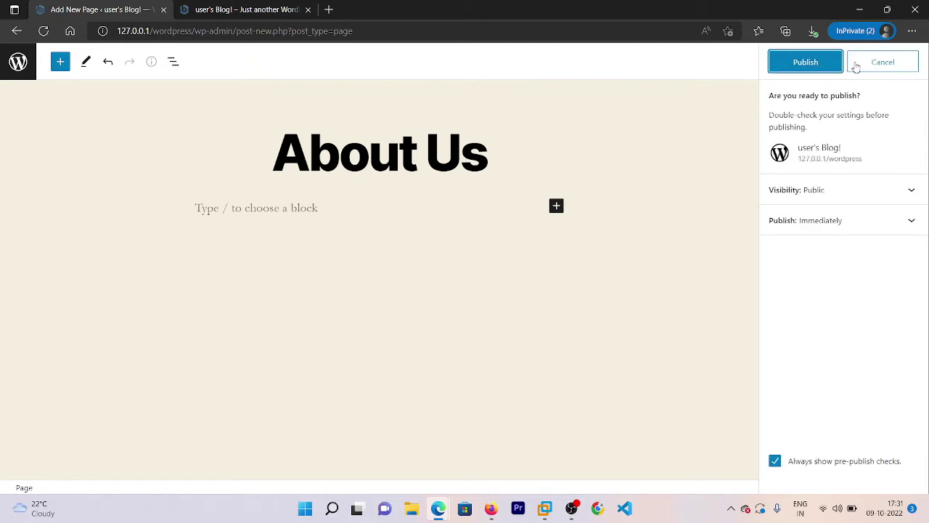
click(818, 64)
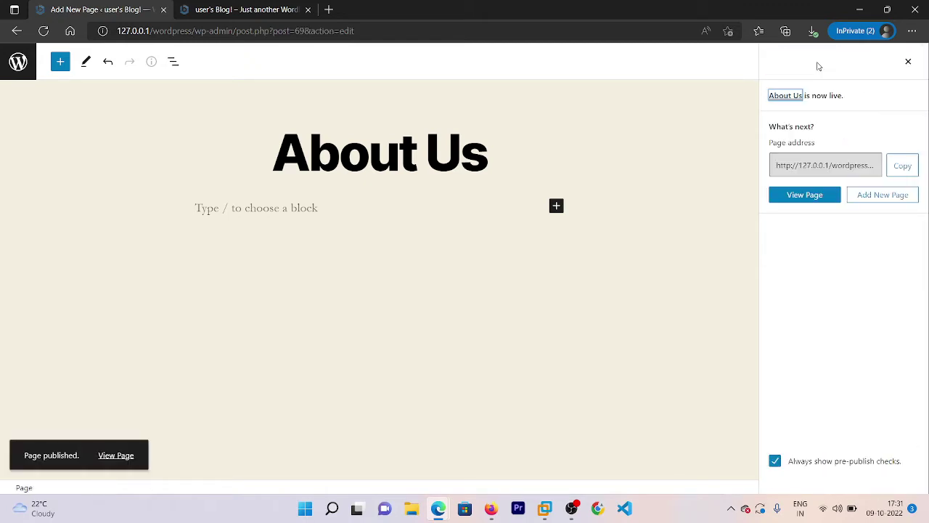
right_click(121, 459)
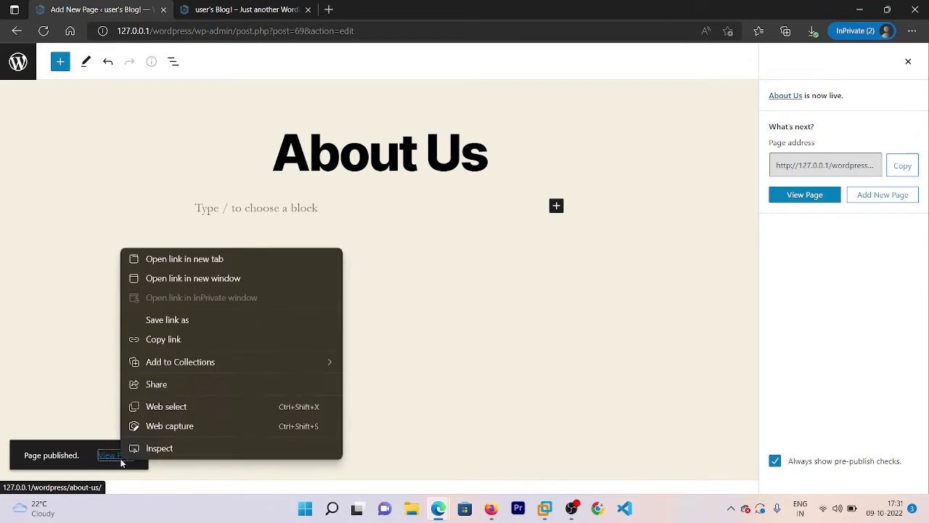
click(205, 260)
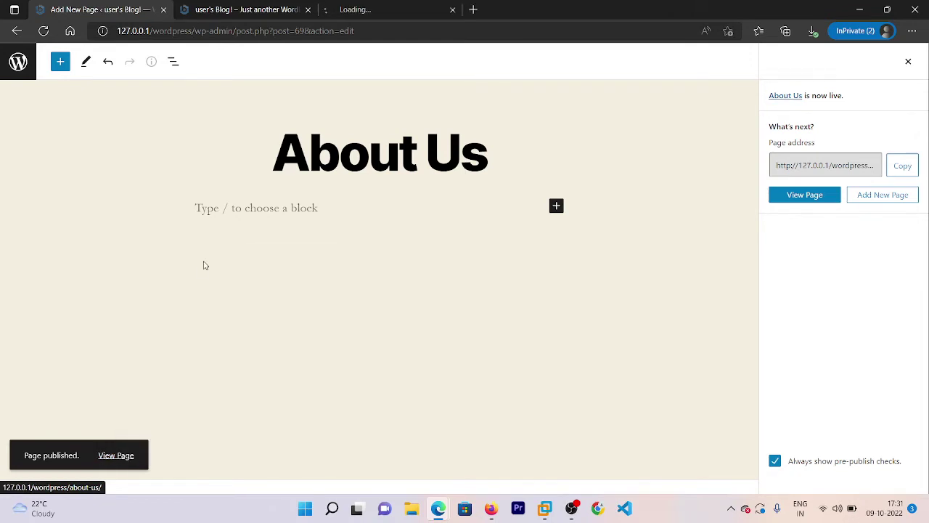
Step: Check the live About Us page and the home page header menu, then return to the editor
click(392, 9)
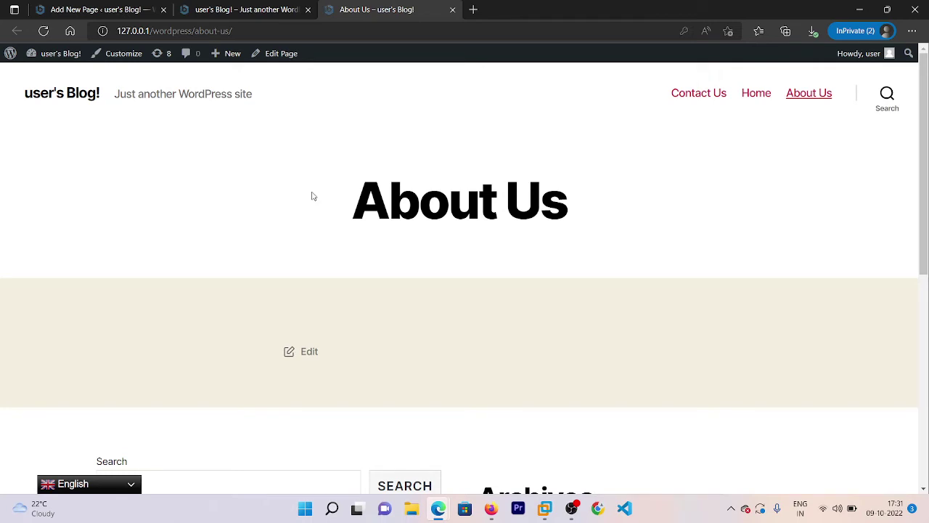
drag(313, 196, 611, 218)
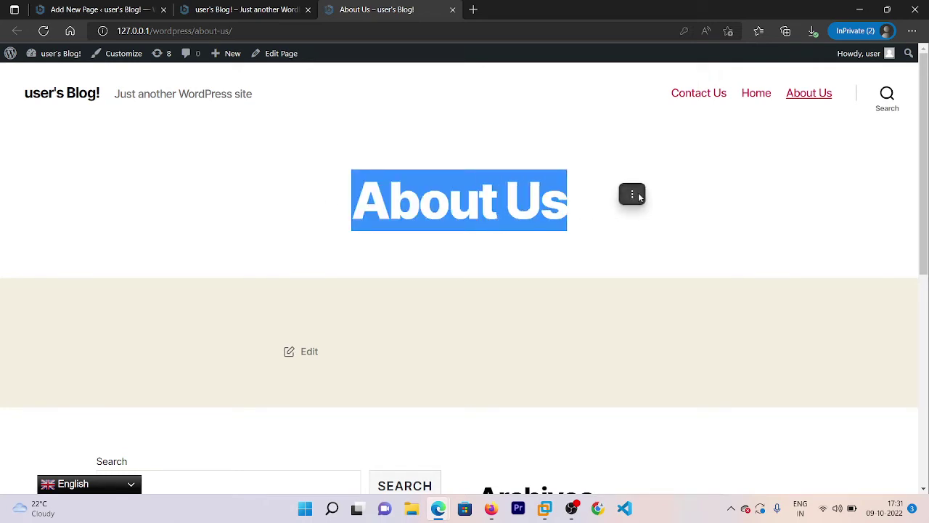
click(632, 194)
click(285, 8)
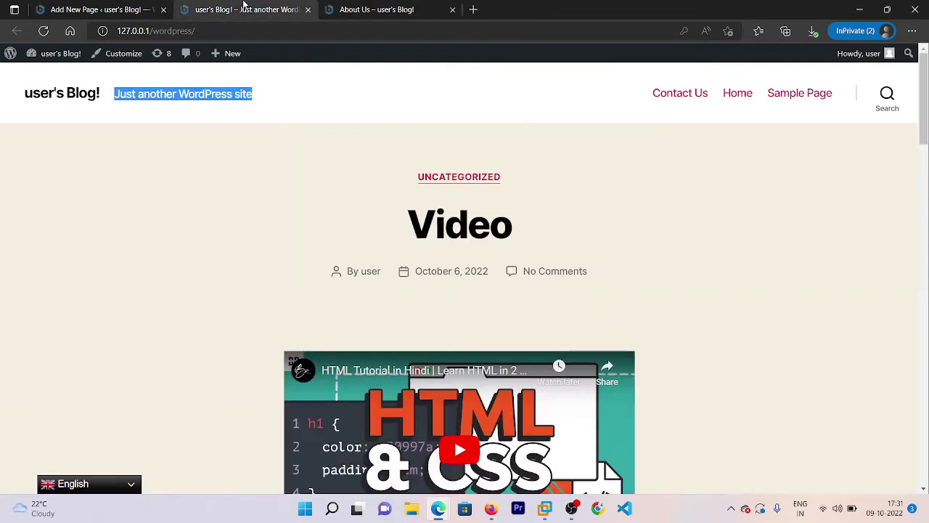
click(98, 9)
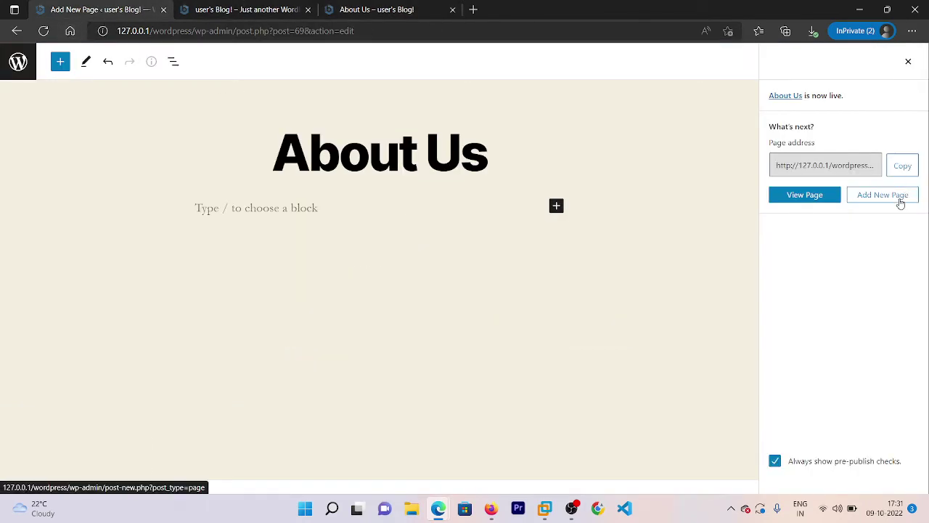
Step: Create a new page titled 'Shop' and publish it
click(876, 199)
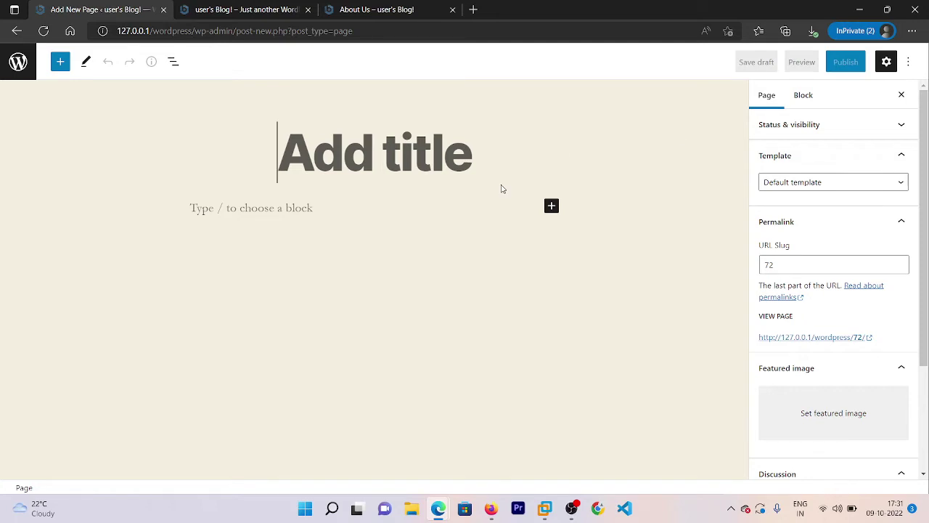
text(Shop)
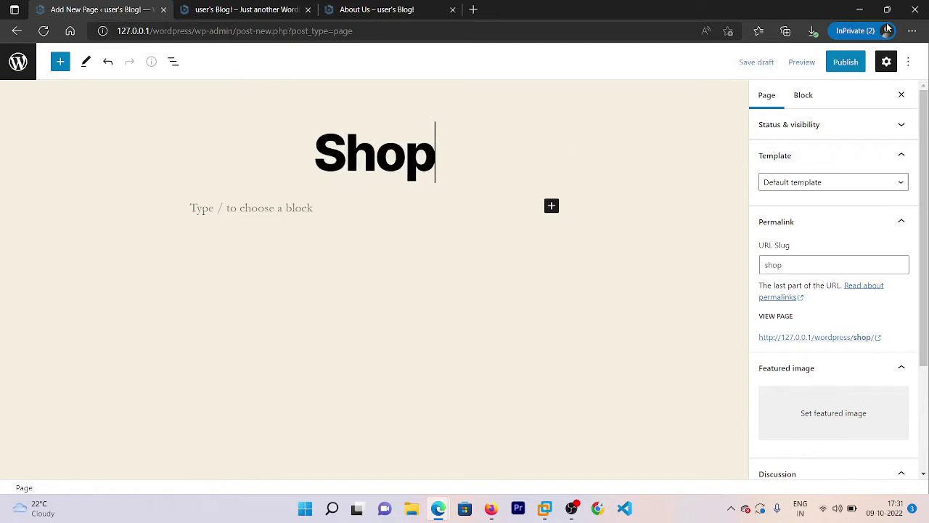
click(846, 60)
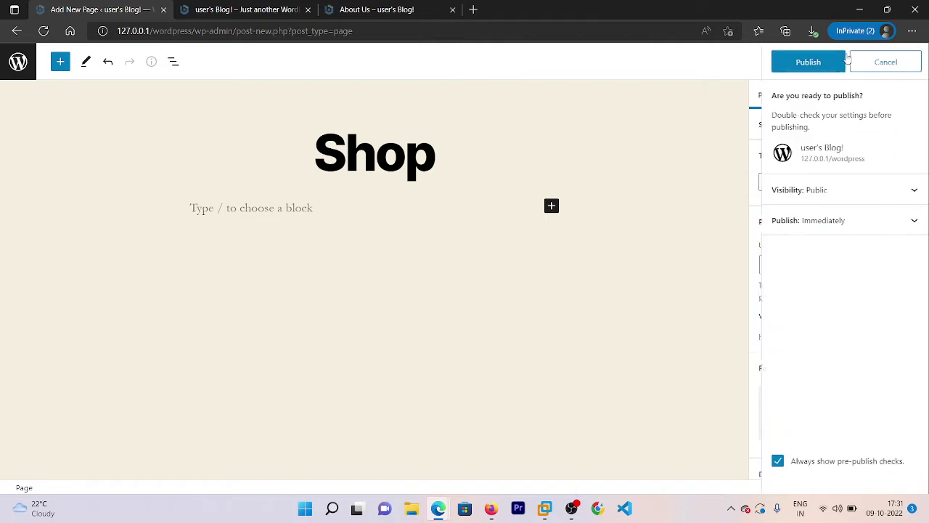
click(808, 63)
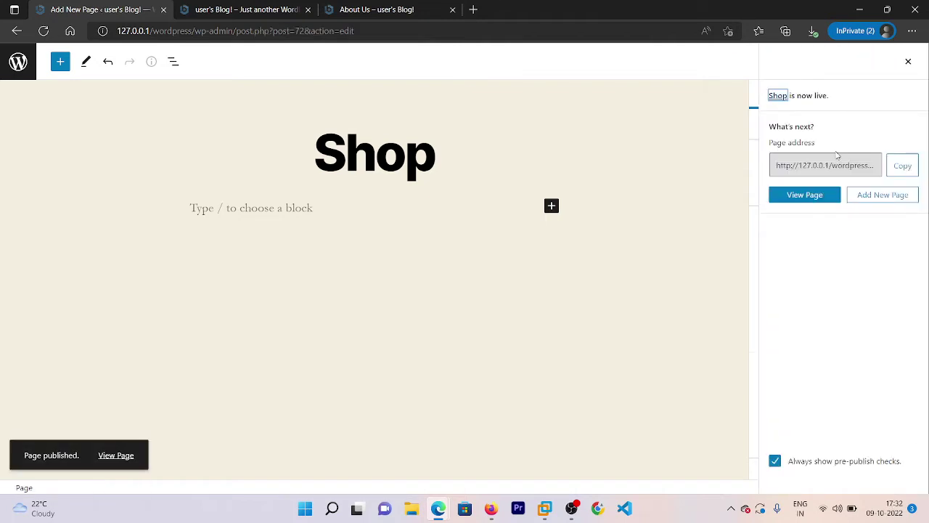
Step: Open the live Shop page in a new tab, confirm four header menu entries, then return to the Pages list
right_click(106, 455)
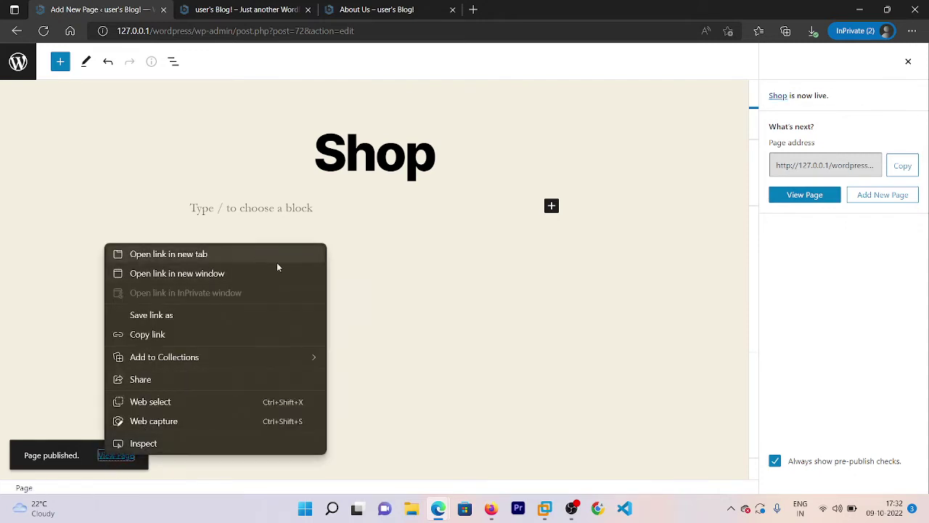
click(255, 256)
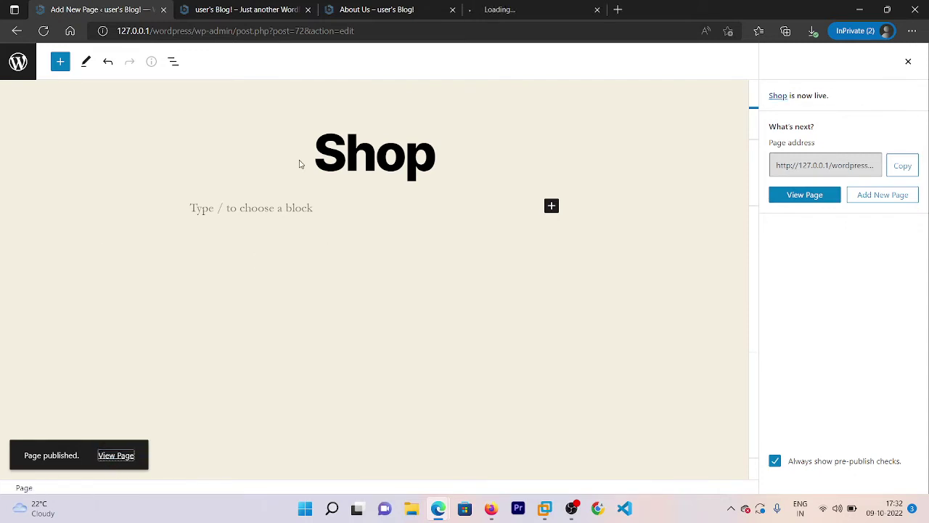
click(473, 6)
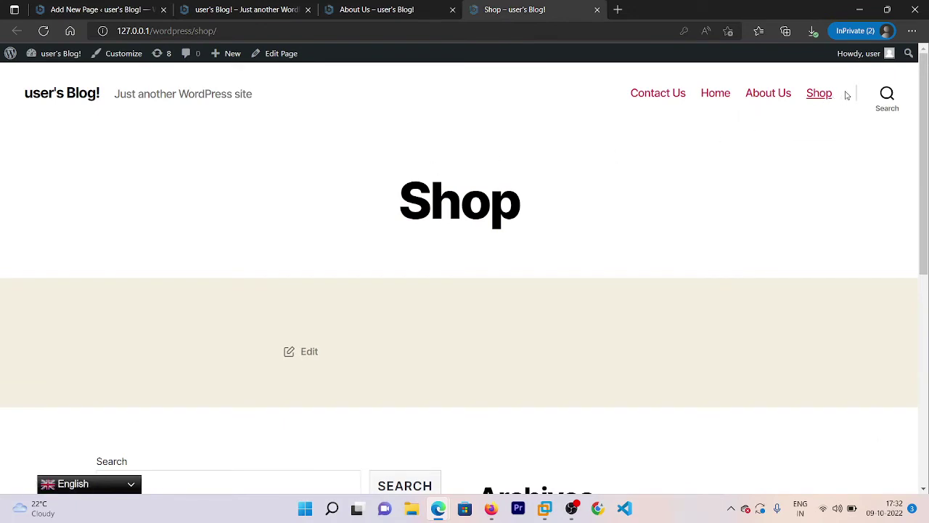
drag(845, 95, 609, 87)
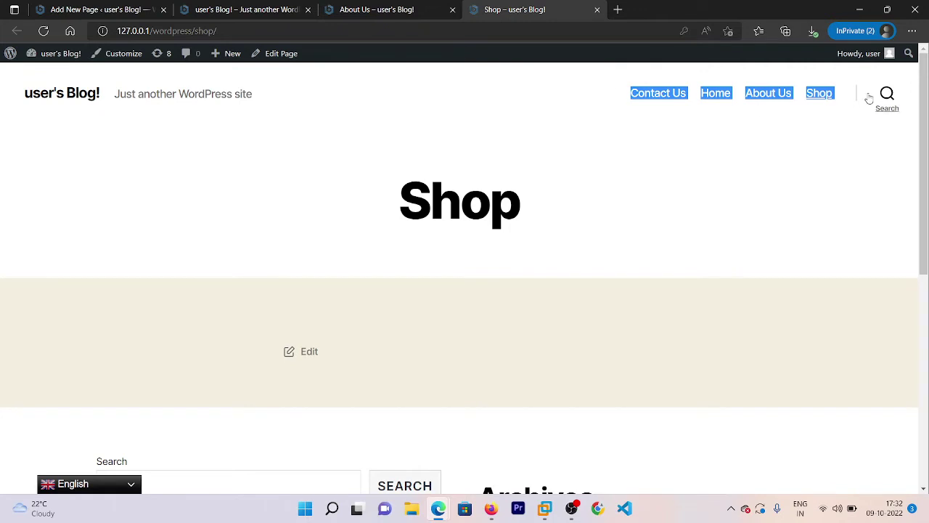
click(54, 10)
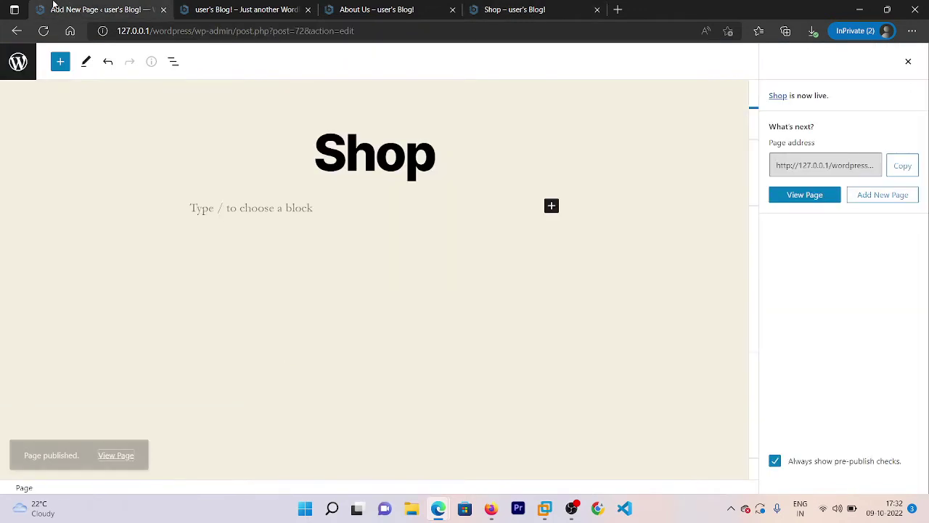
click(15, 32)
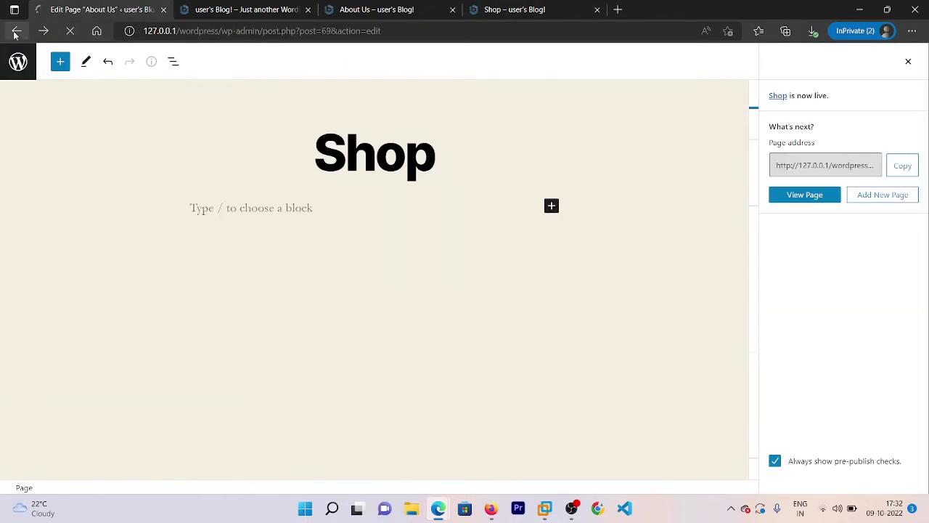
click(15, 32)
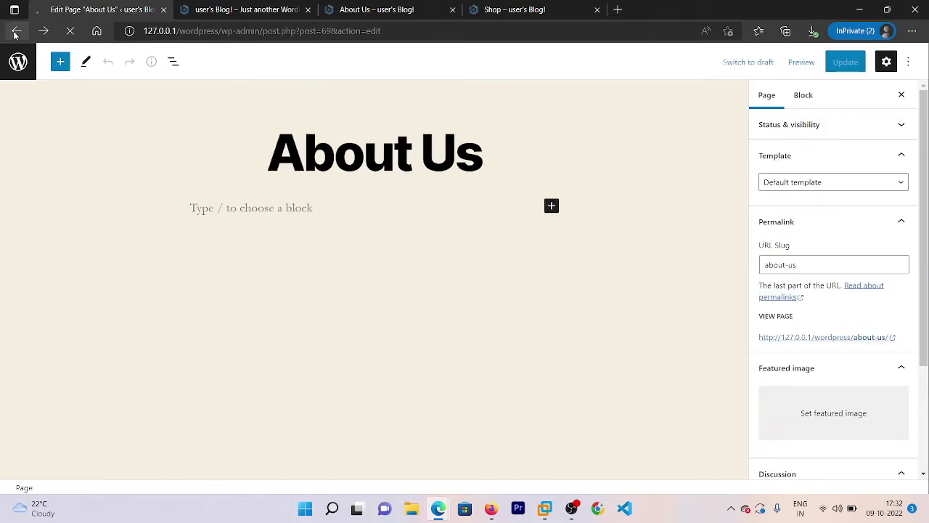
Step: Open Appearance > Customize and go to the Site Identity section
mouse_move(51, 249)
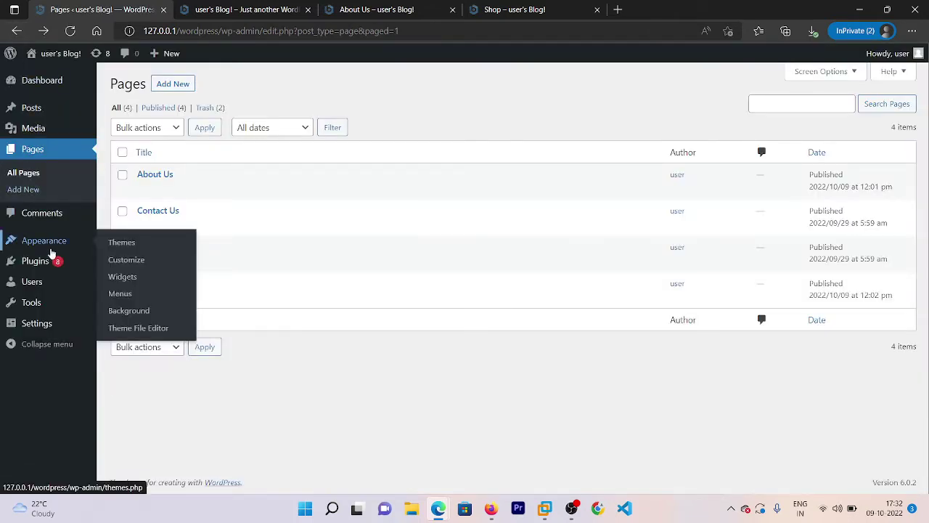
click(121, 262)
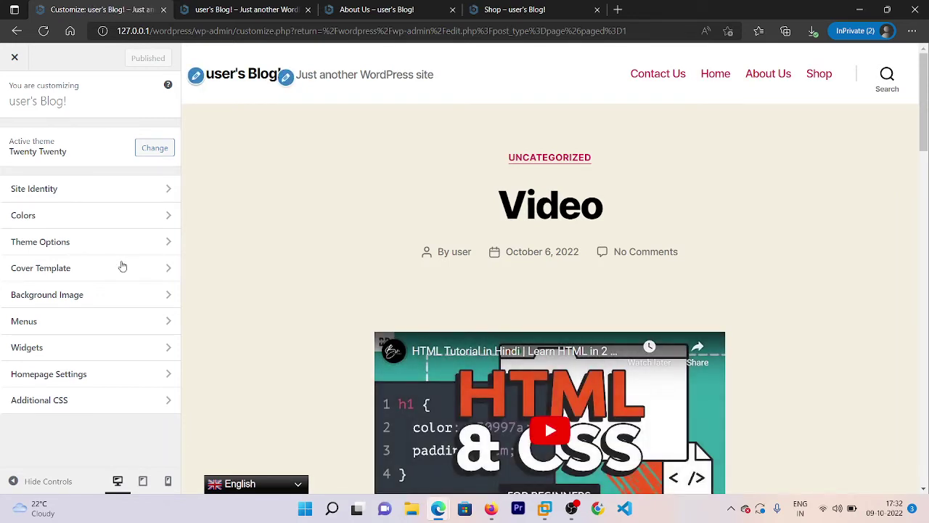
click(99, 188)
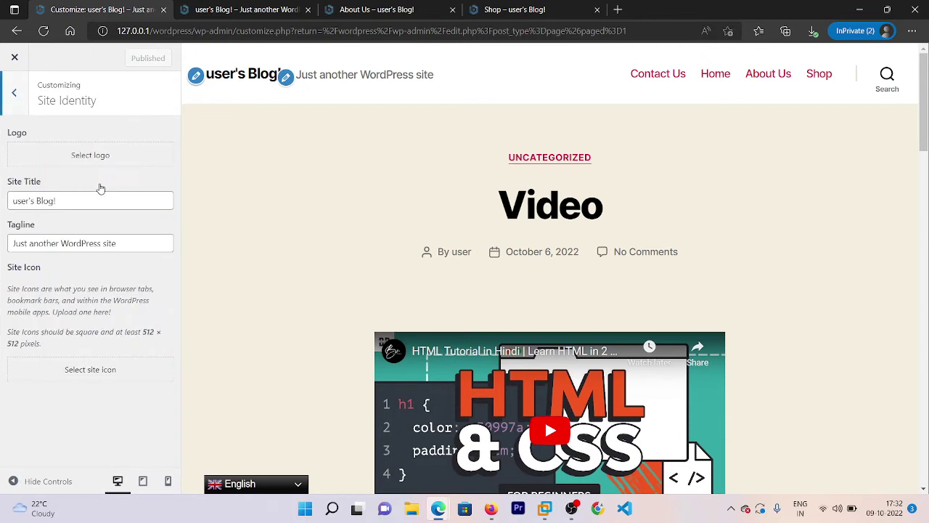
click(2, 91)
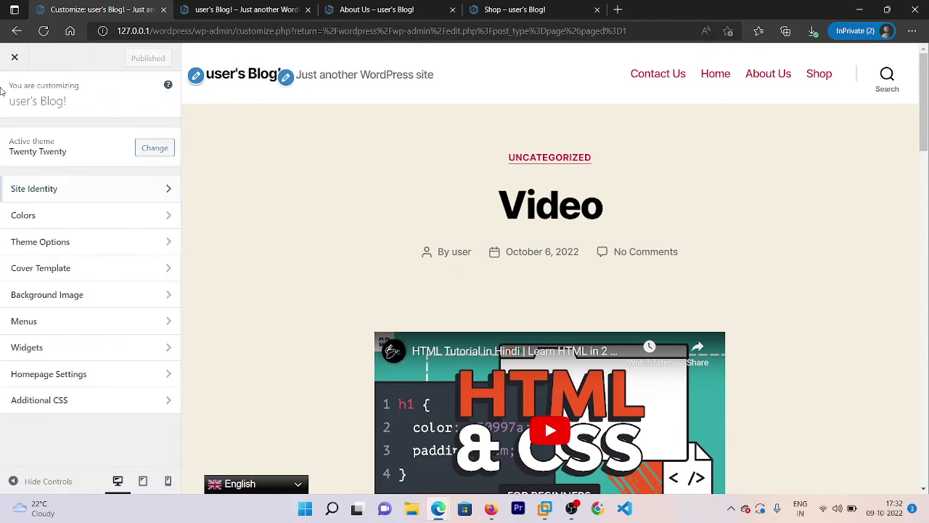
click(102, 200)
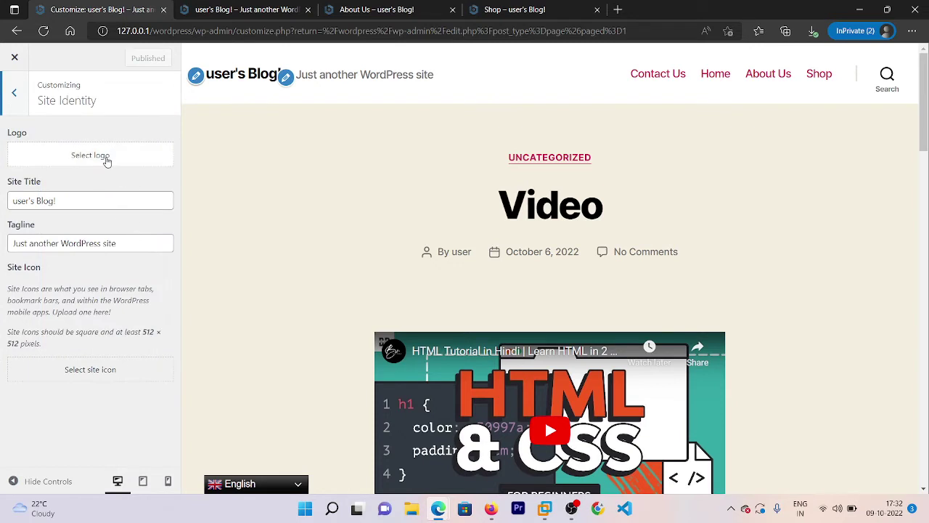
Step: Delete all the text in the Tagline field, leaving the site title unchanged
click(78, 200)
key(ctrl+a)
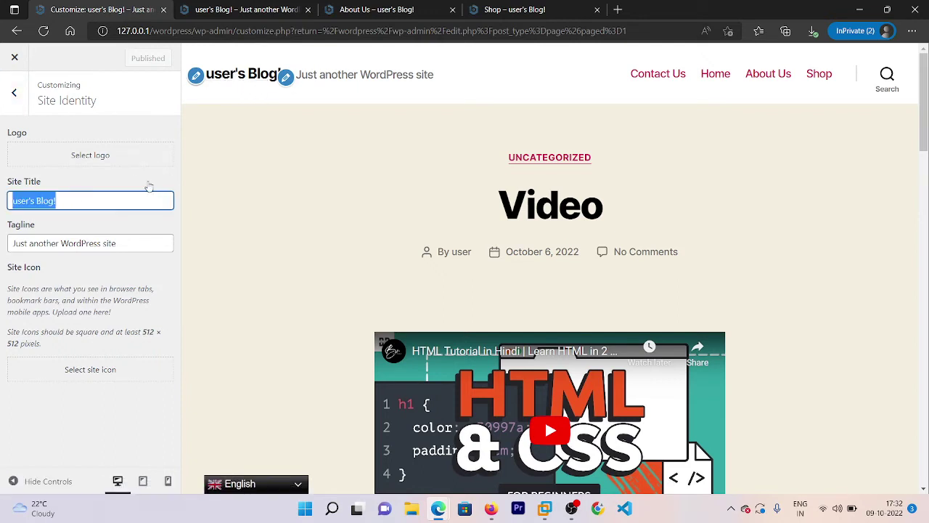
click(139, 243)
key(ctrl+a)
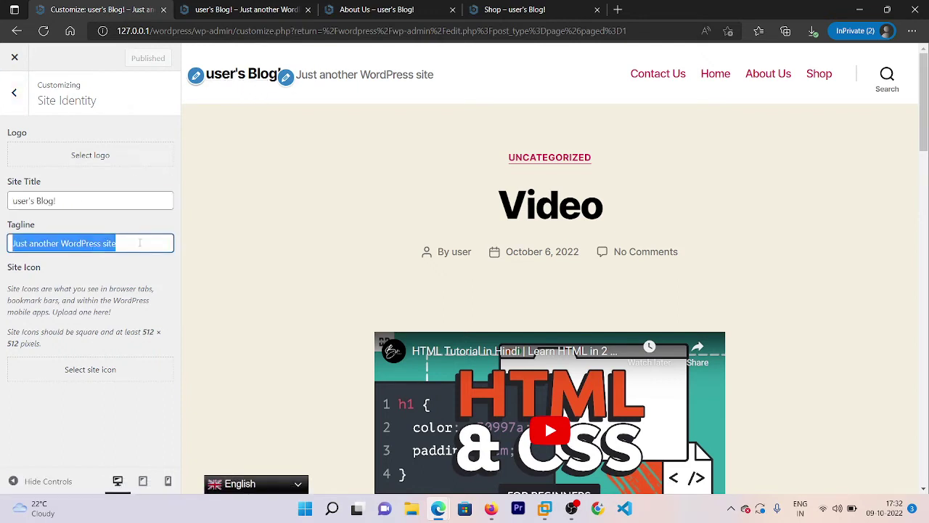
key(BackSpace)
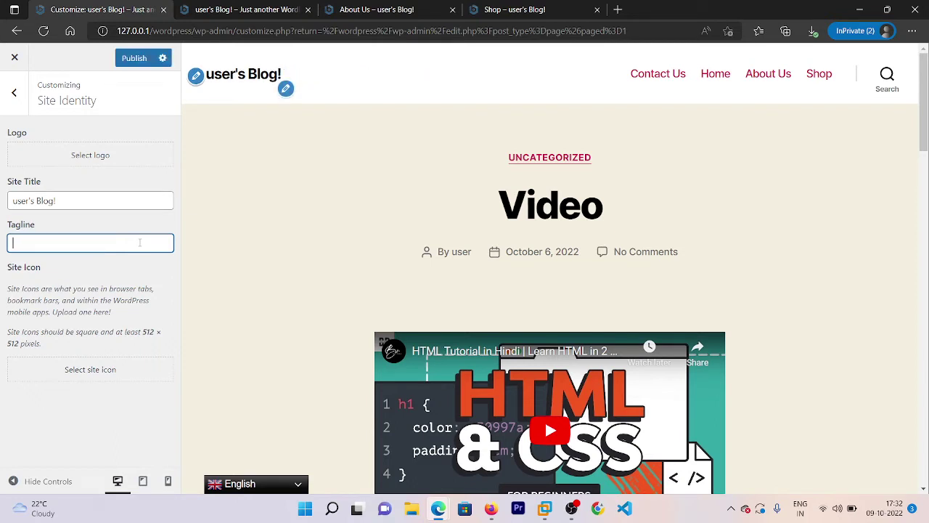
key(ctrl+z)
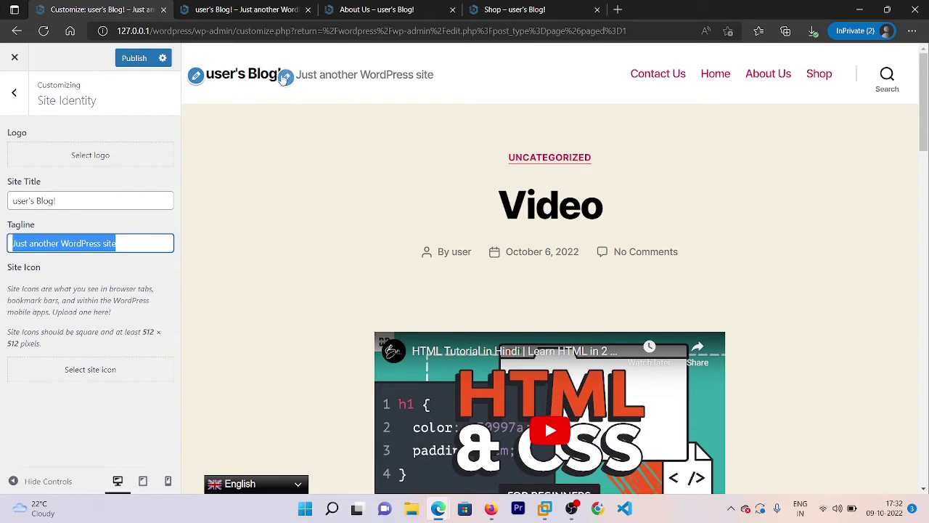
right_click(283, 78)
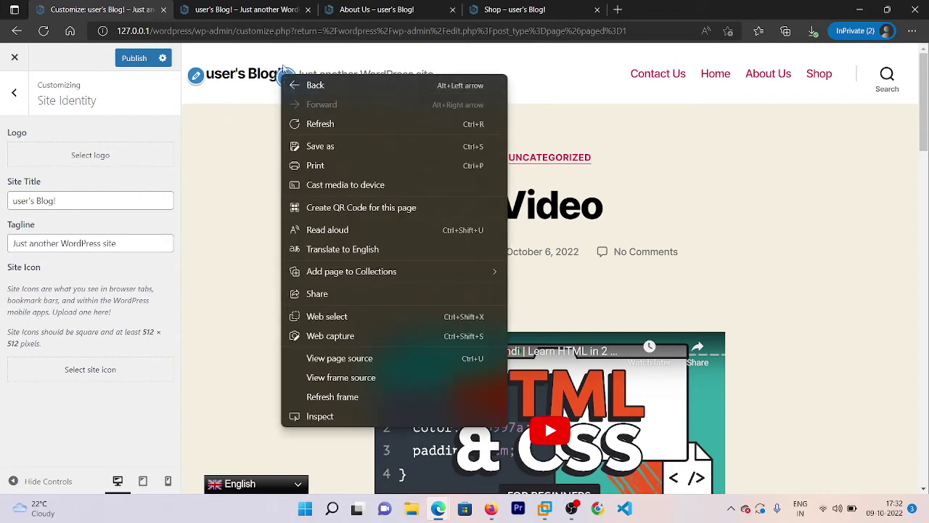
click(283, 69)
click(288, 77)
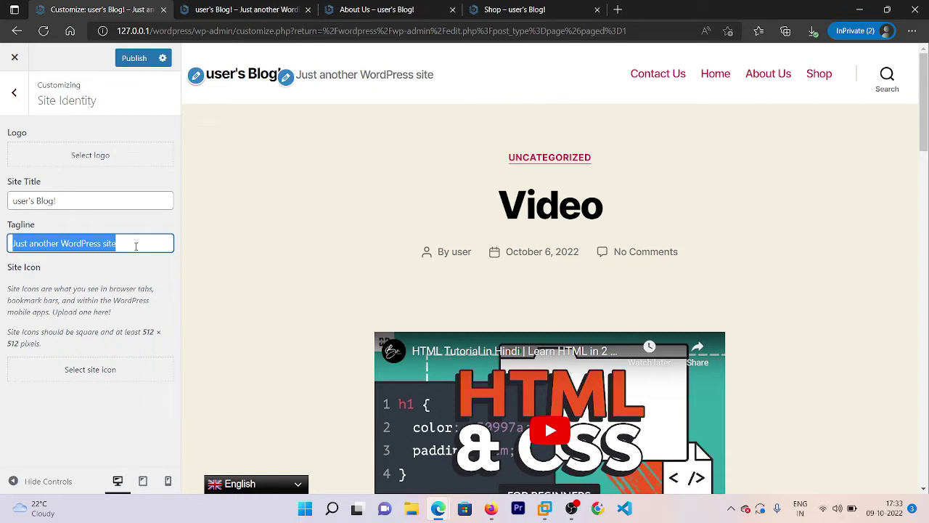
key(BackSpace)
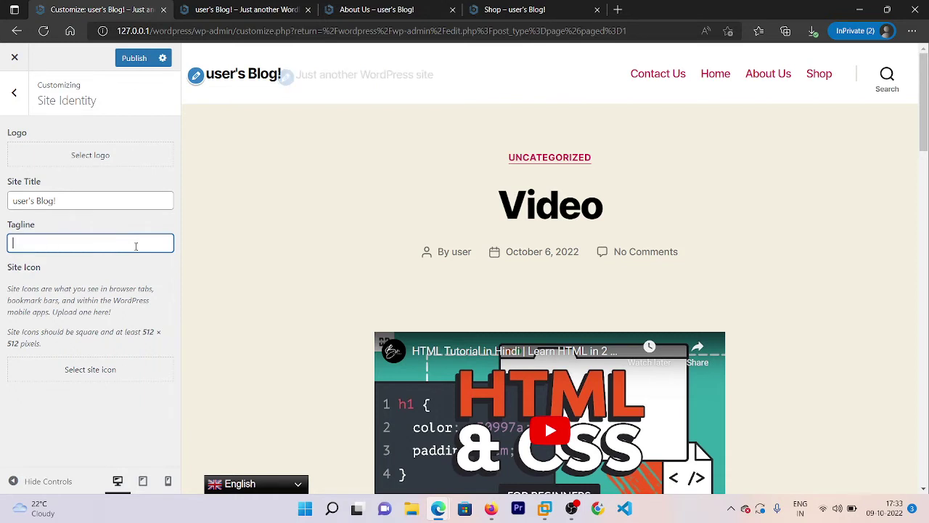
click(88, 298)
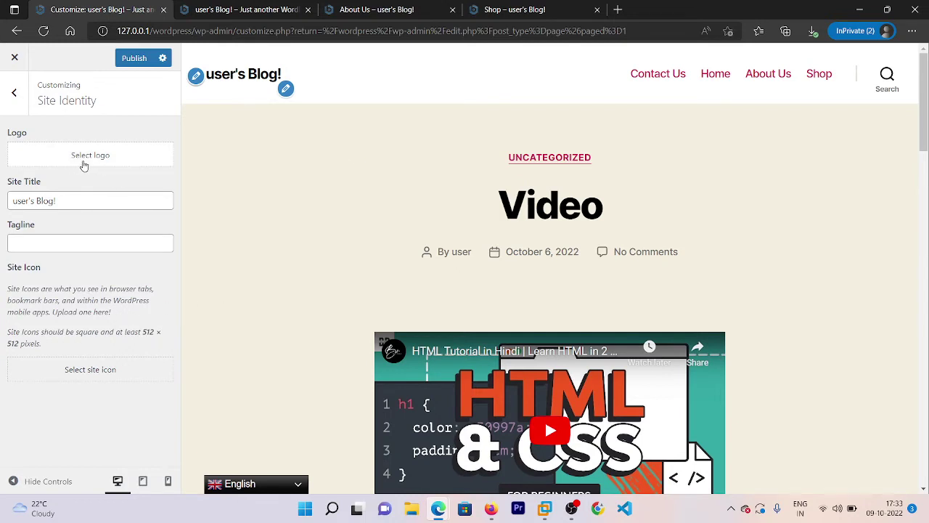
Step: Dismiss the autofill suggestion and publish the emptied tagline
click(77, 240)
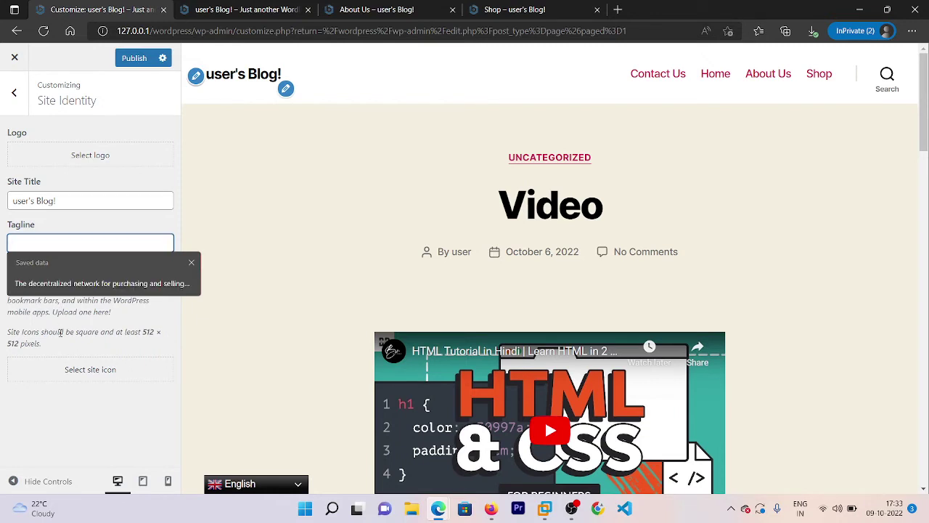
click(83, 323)
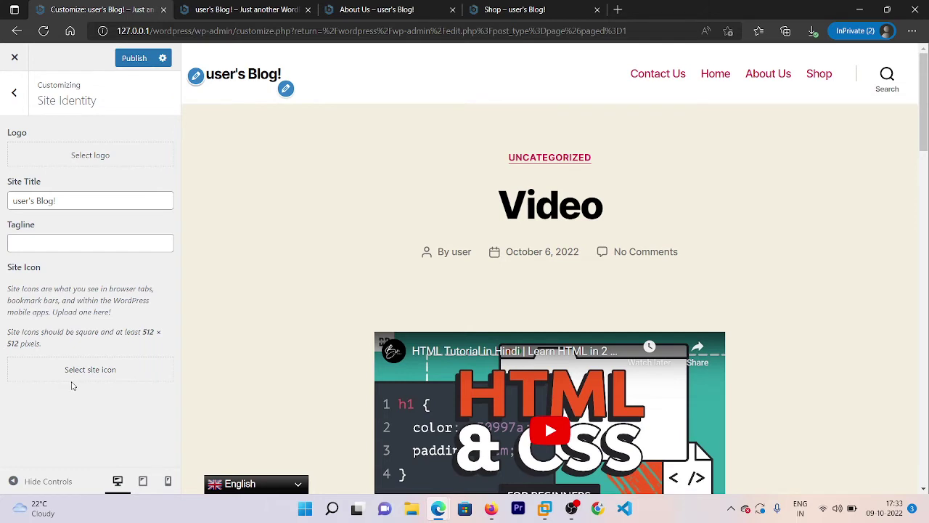
mouse_move(186, 12)
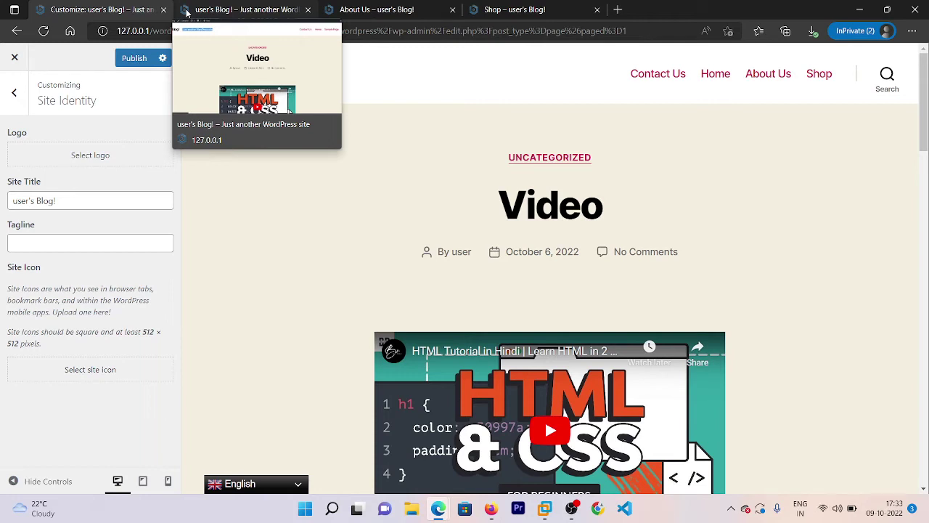
click(136, 58)
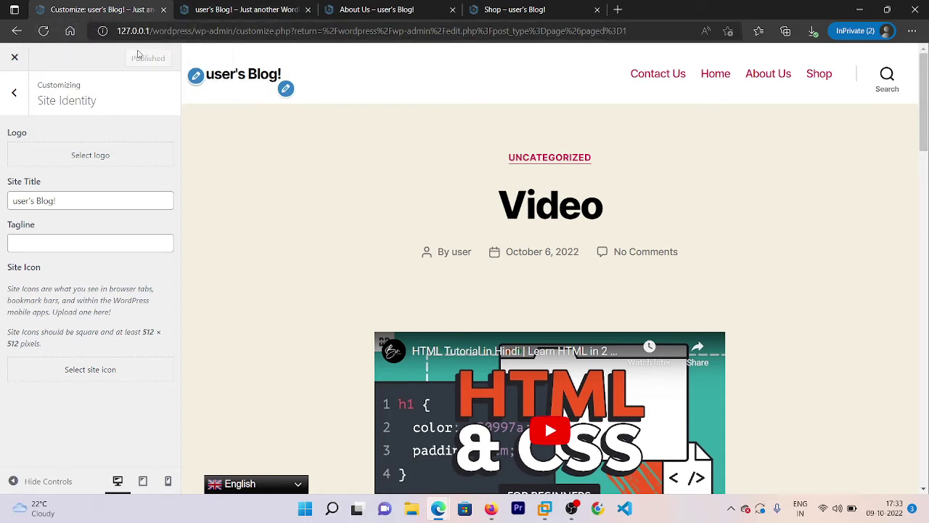
Step: Open Menus > Menu-1 and remove the (Invalid) Sample Page item
click(13, 93)
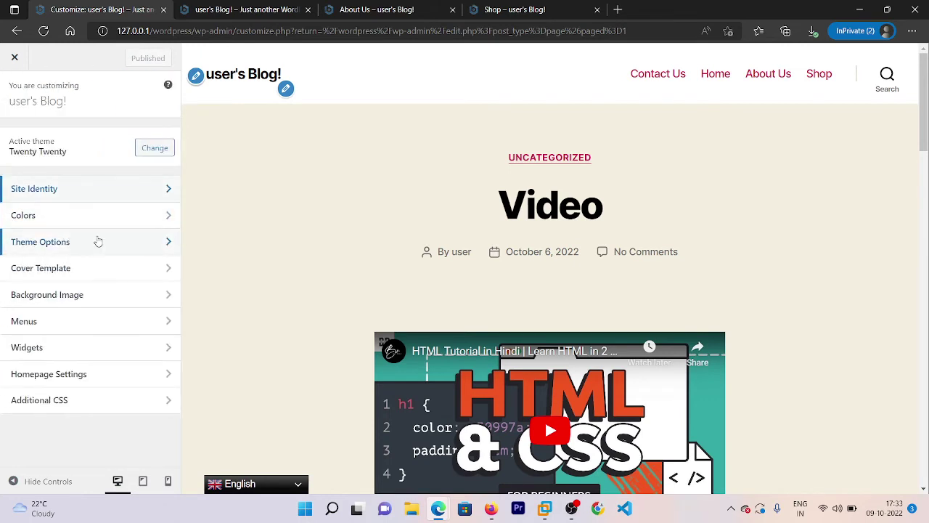
click(58, 324)
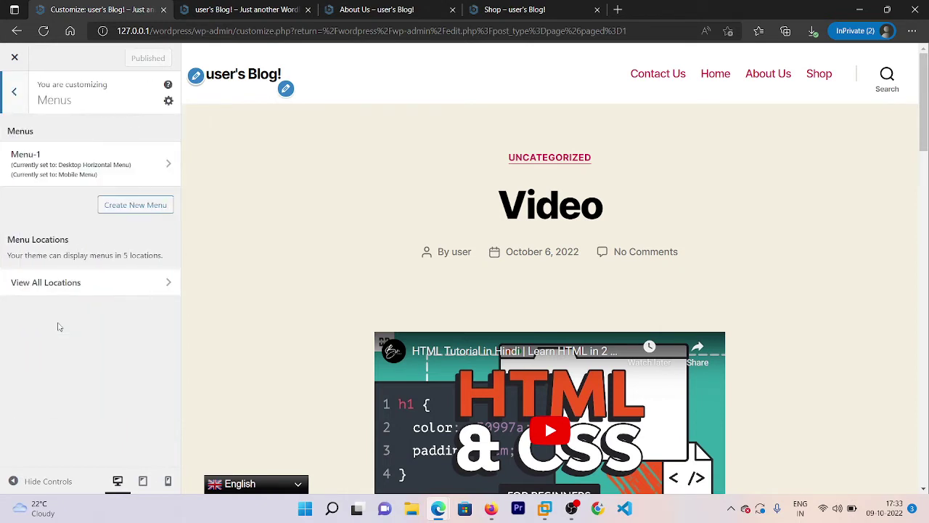
click(100, 179)
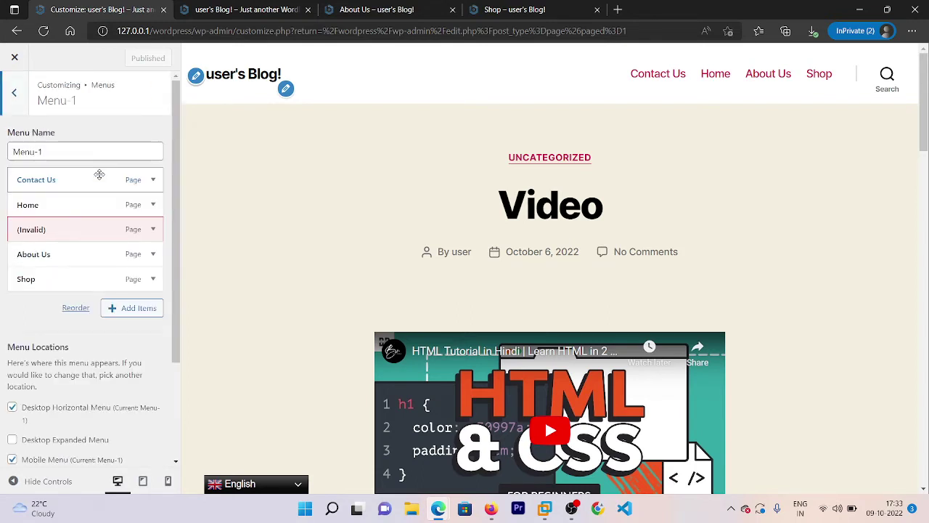
click(153, 230)
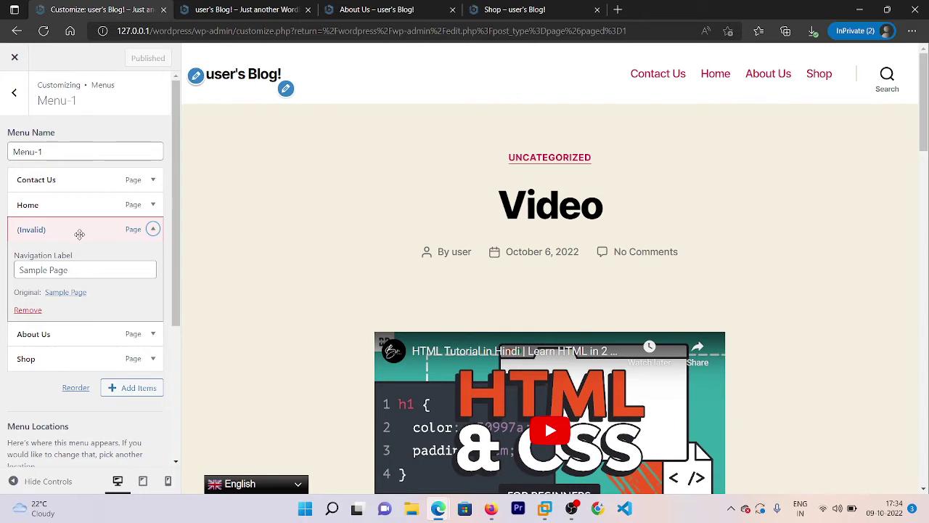
click(29, 311)
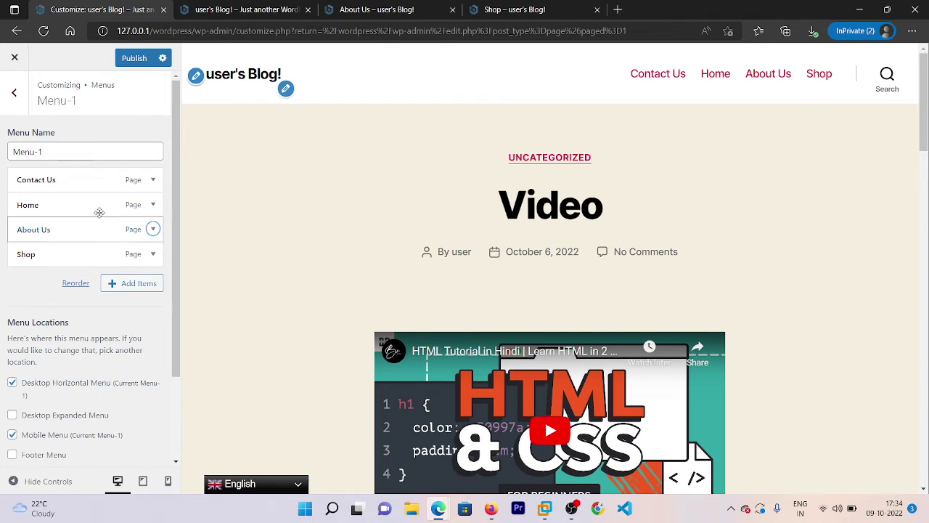
Step: Drag Menu-1 into the order Home, Shop, About Us, Contact Us, then open Add Items
drag(99, 212, 97, 185)
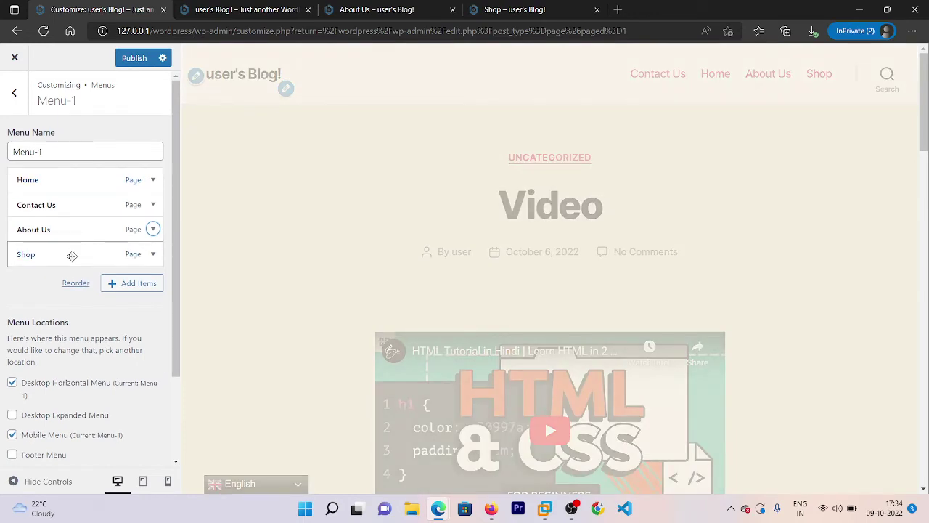
drag(72, 255, 71, 206)
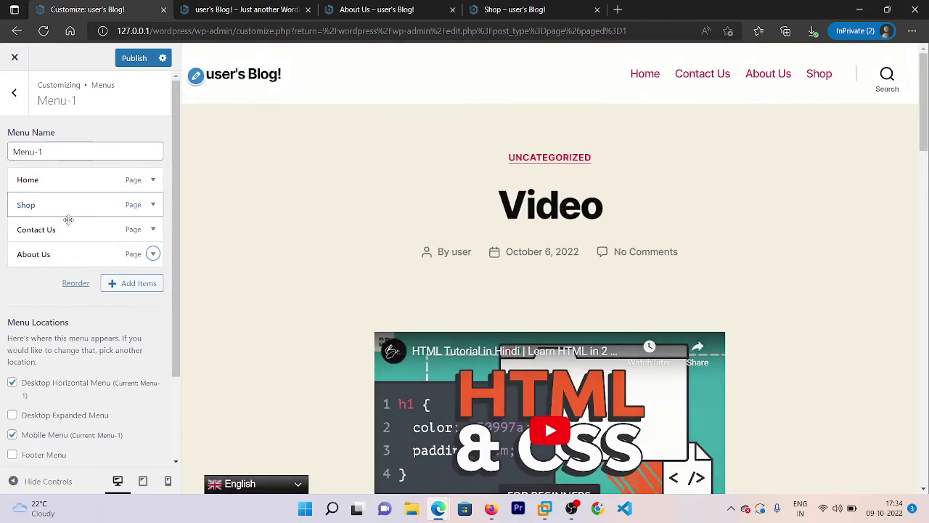
drag(63, 259, 61, 232)
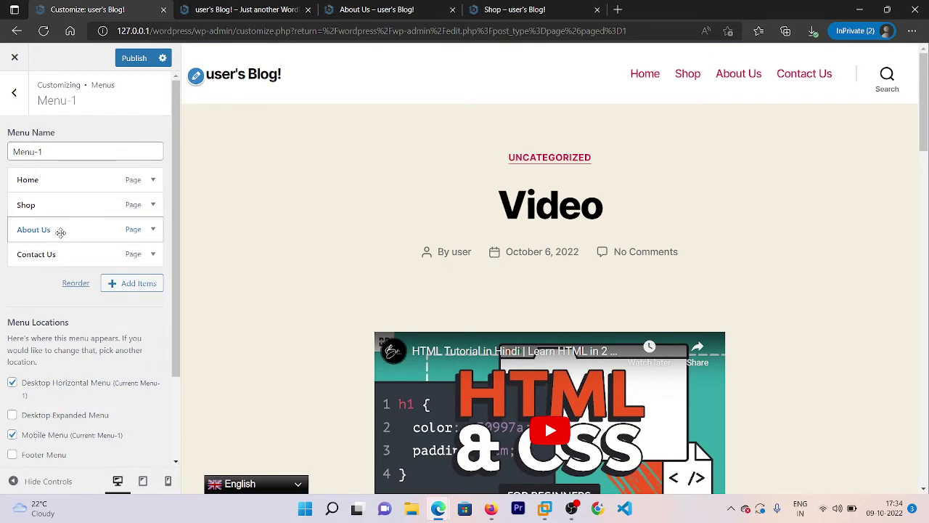
click(125, 283)
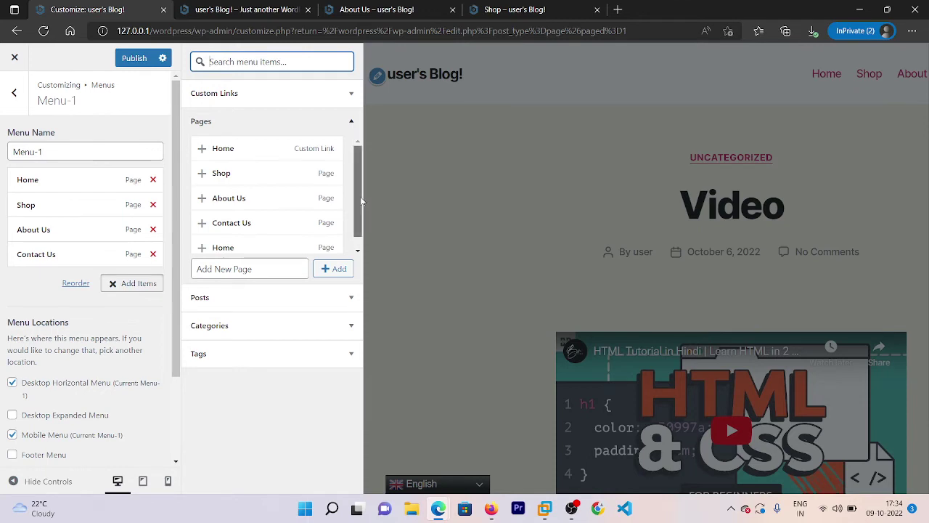
Step: Append a second Shop and About Us page to the end of Menu-1 from the Pages list
scroll(361, 201, down, 1)
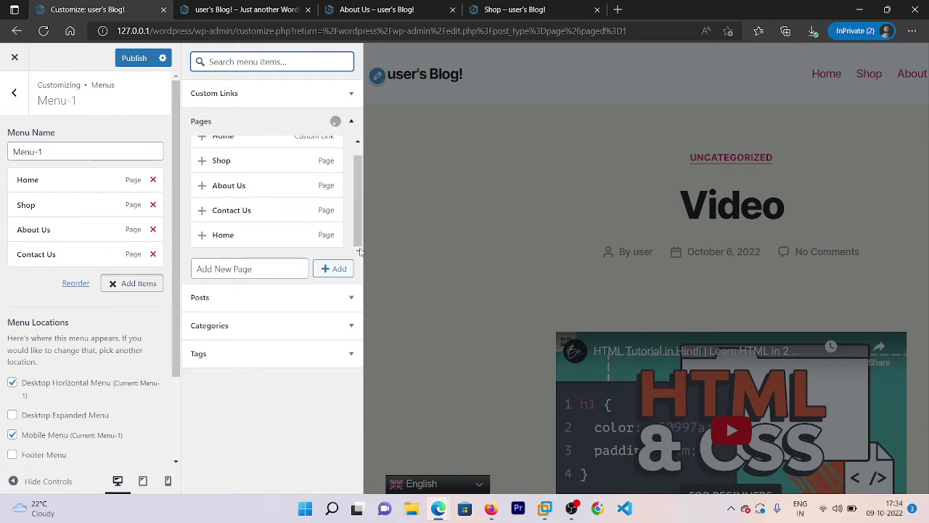
click(201, 161)
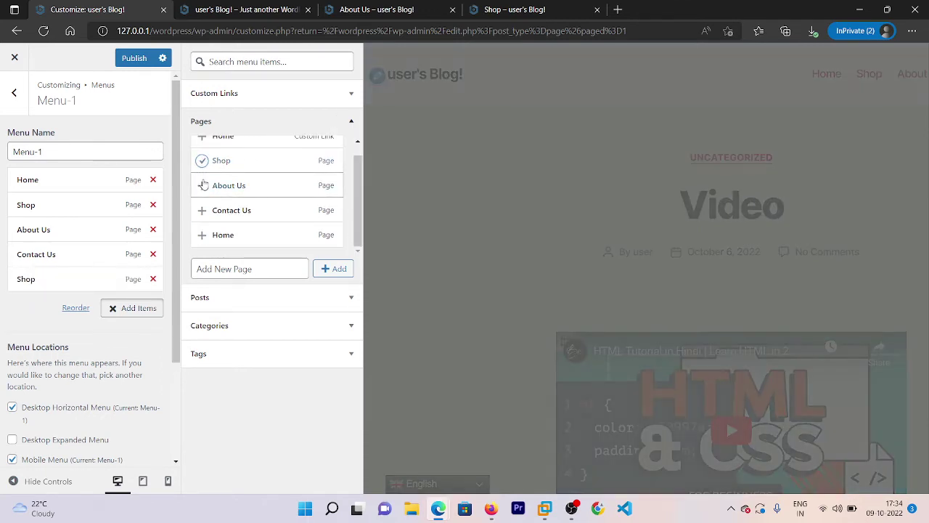
click(202, 185)
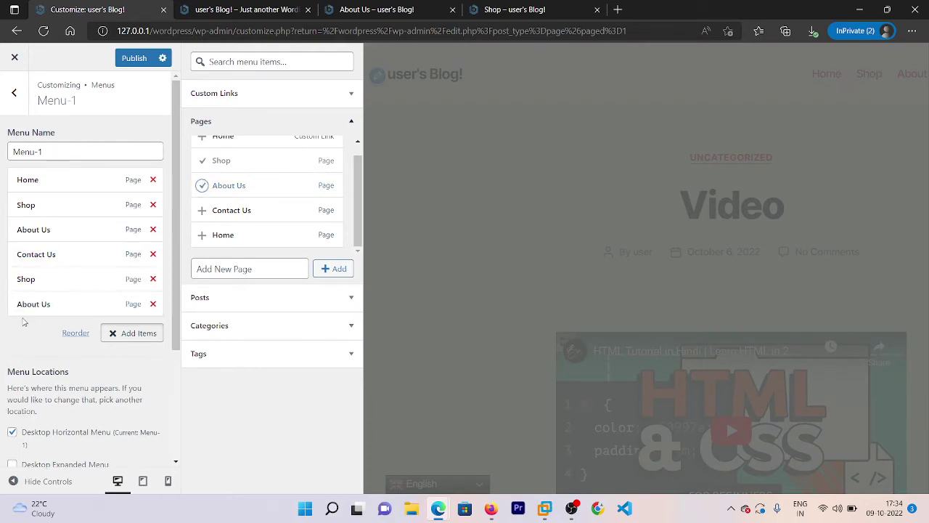
click(77, 279)
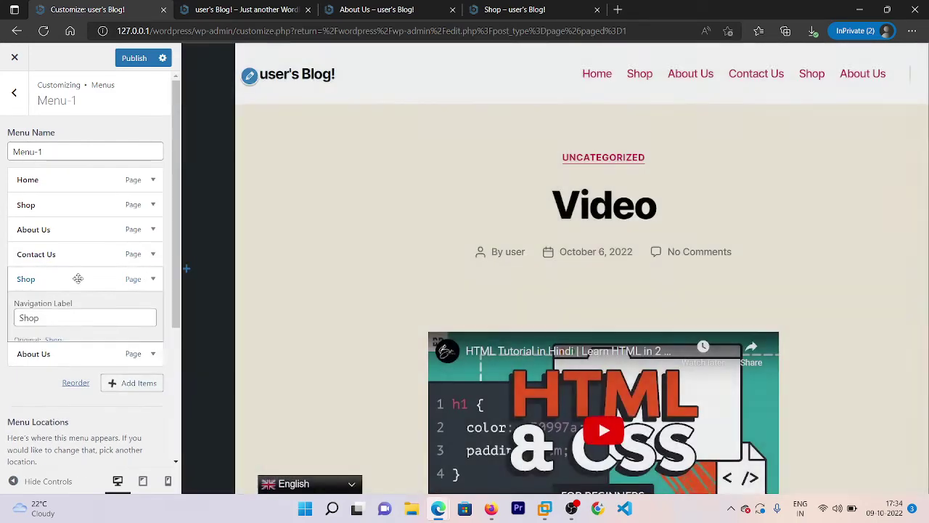
click(78, 279)
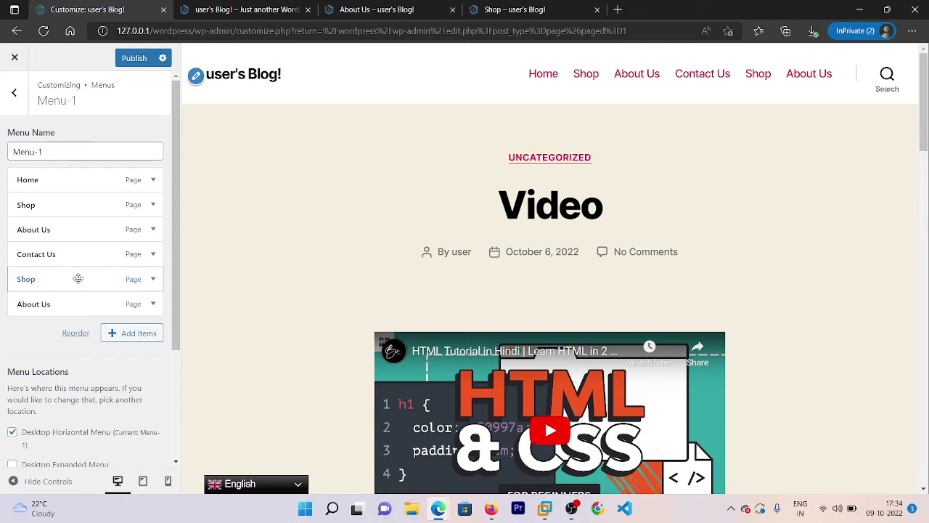
Step: Indent the extra Shop under Contact Us and About Us under that Shop, checking the preview dropdown
drag(79, 278, 113, 296)
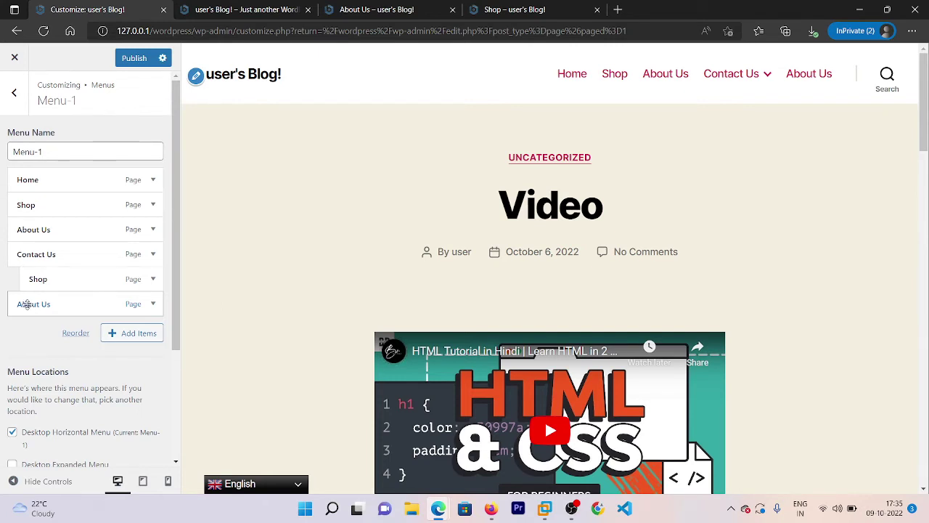
drag(27, 304, 58, 304)
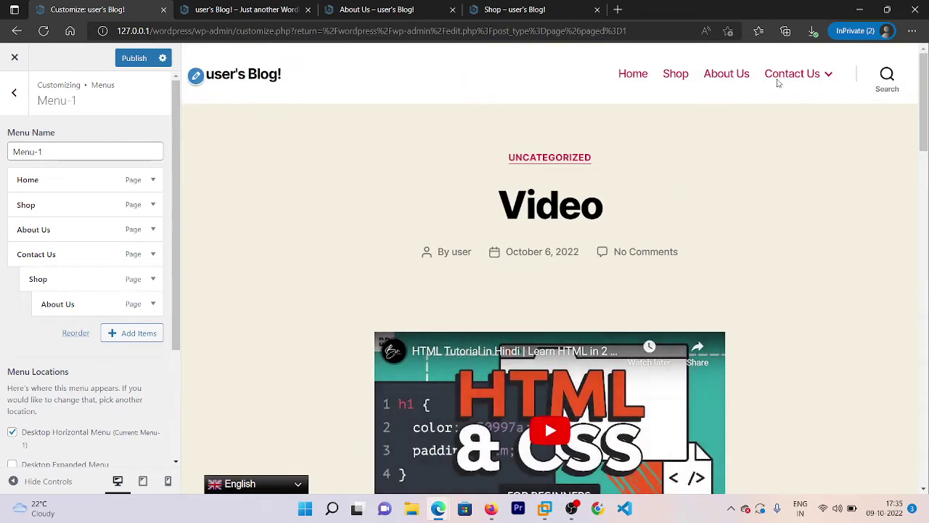
mouse_move(809, 77)
mouse_move(808, 120)
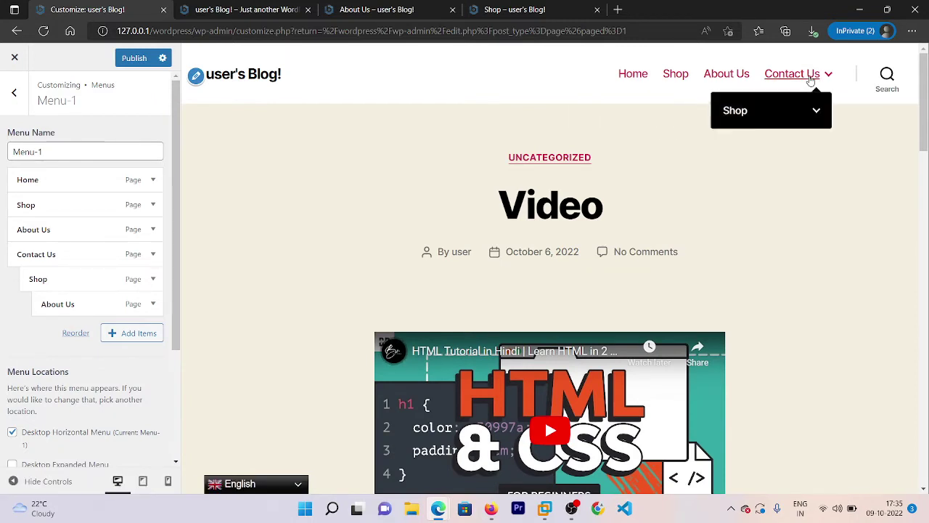
mouse_move(759, 123)
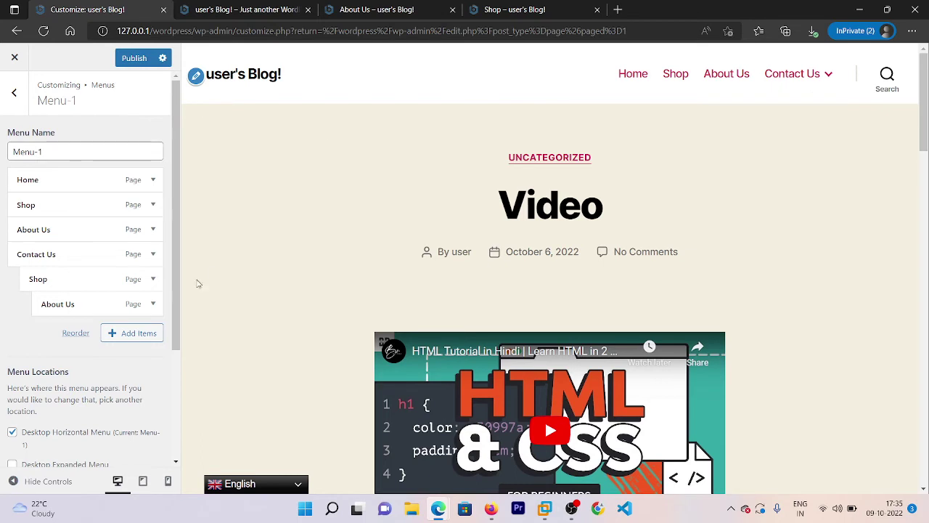
Step: Delete the nested About Us and Shop entries from Menu-1 and reopen the add-items list
click(153, 303)
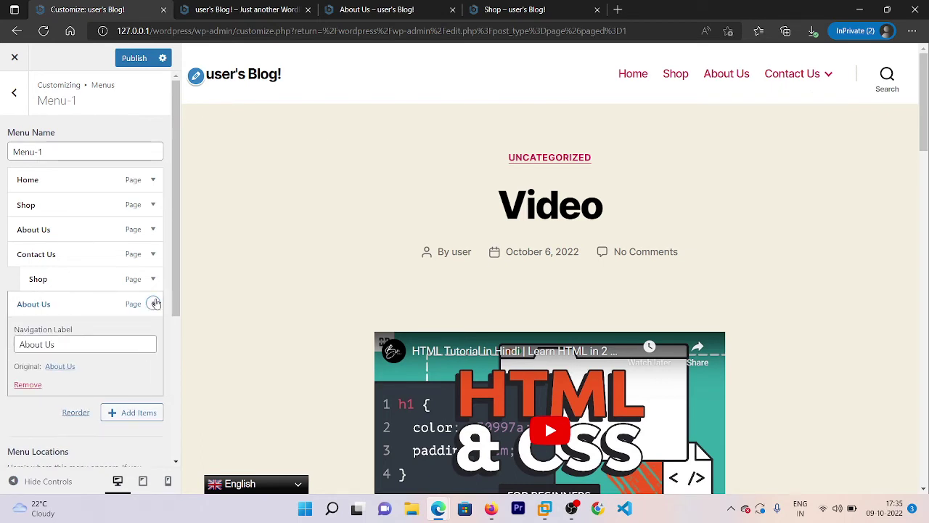
click(27, 385)
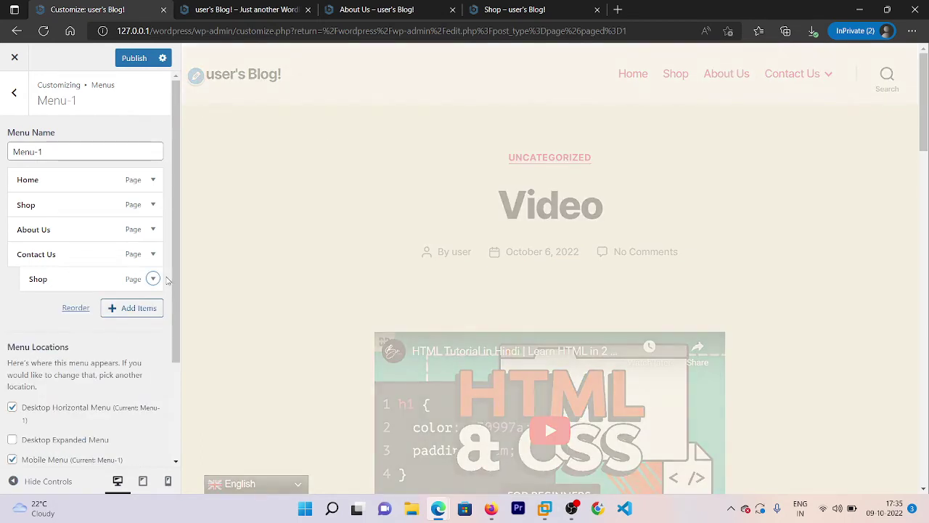
click(153, 283)
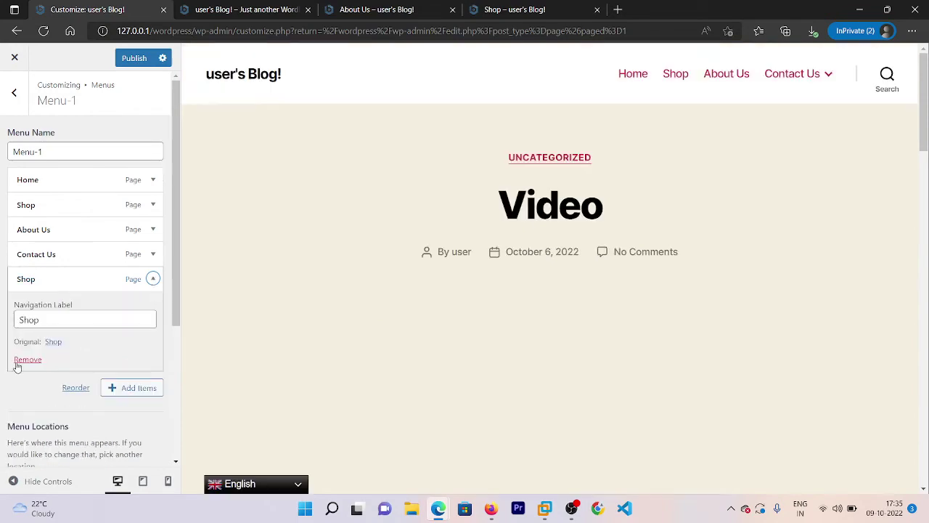
click(18, 360)
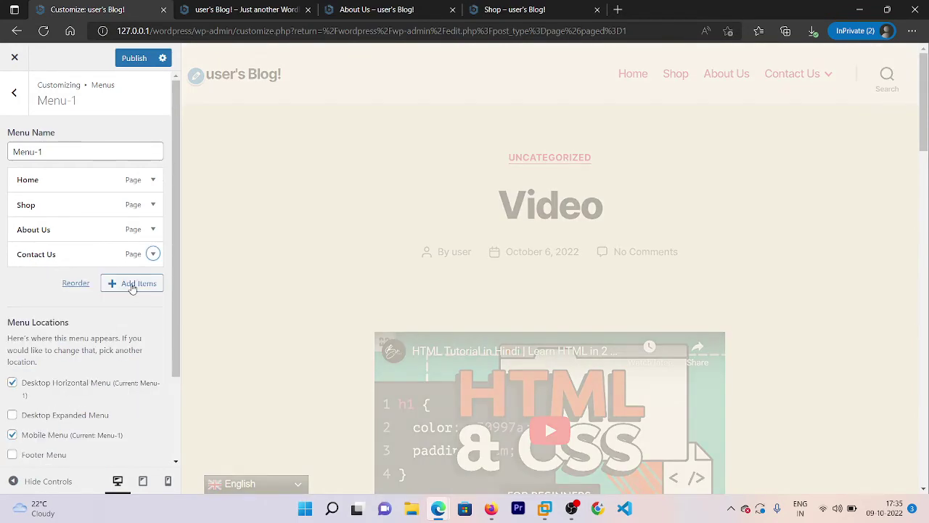
click(131, 284)
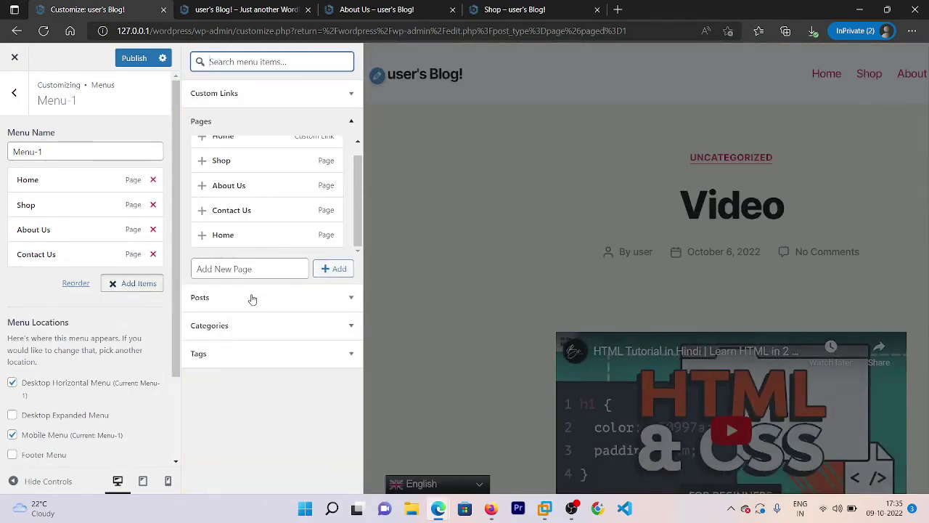
Step: Add the Video post from the Posts list as the fifth Menu-1 entry
click(311, 293)
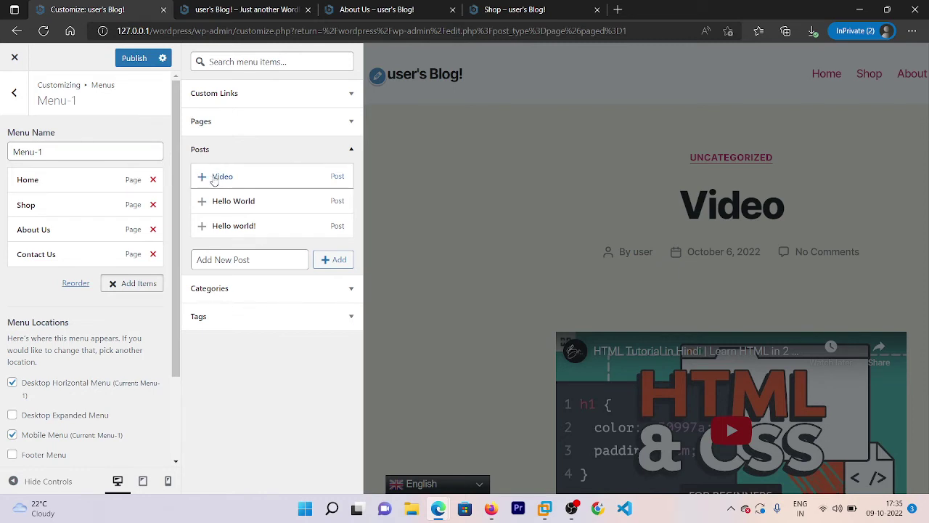
click(218, 178)
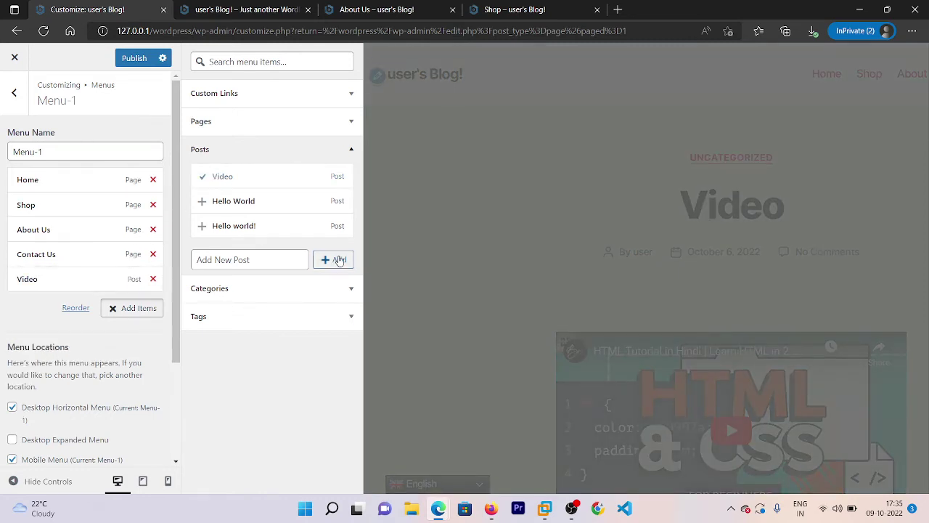
click(218, 290)
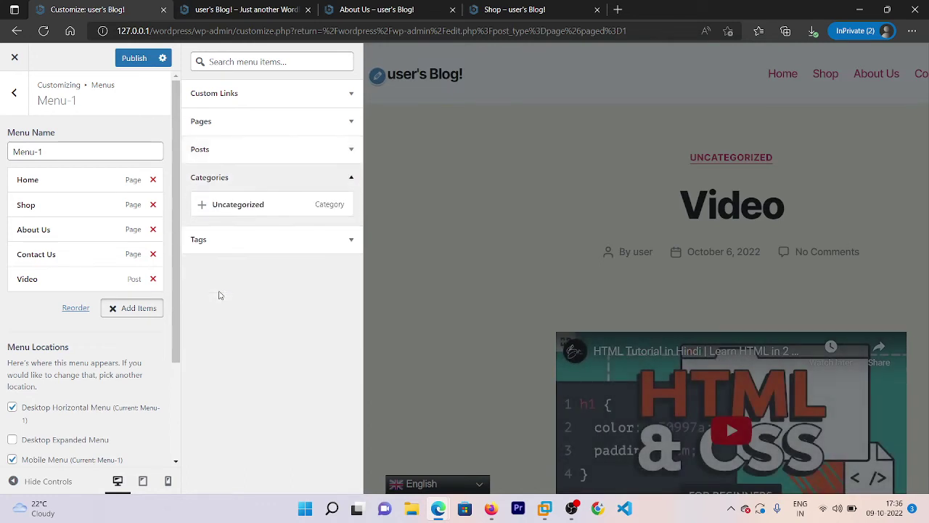
click(270, 241)
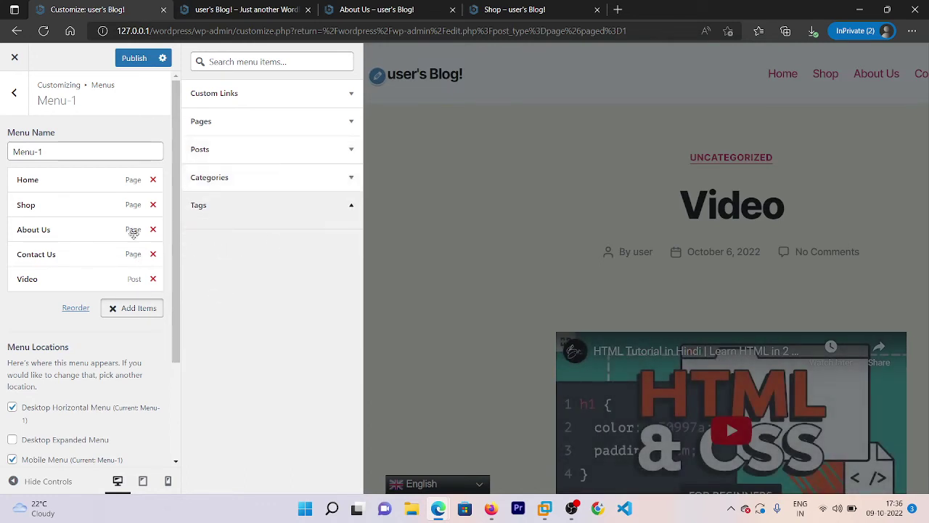
click(40, 311)
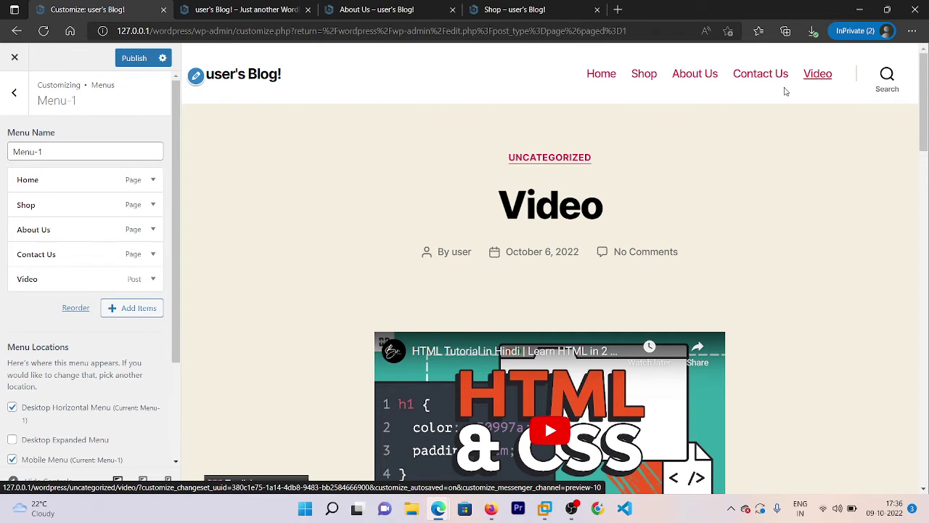
Step: Delete the Video entry so Menu-1 holds Home, Shop, About Us and Contact Us
click(152, 280)
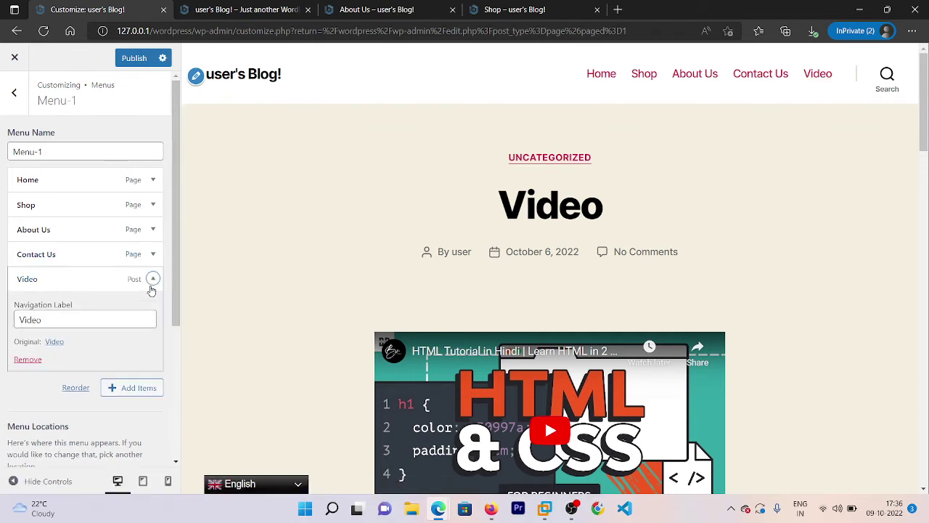
click(28, 359)
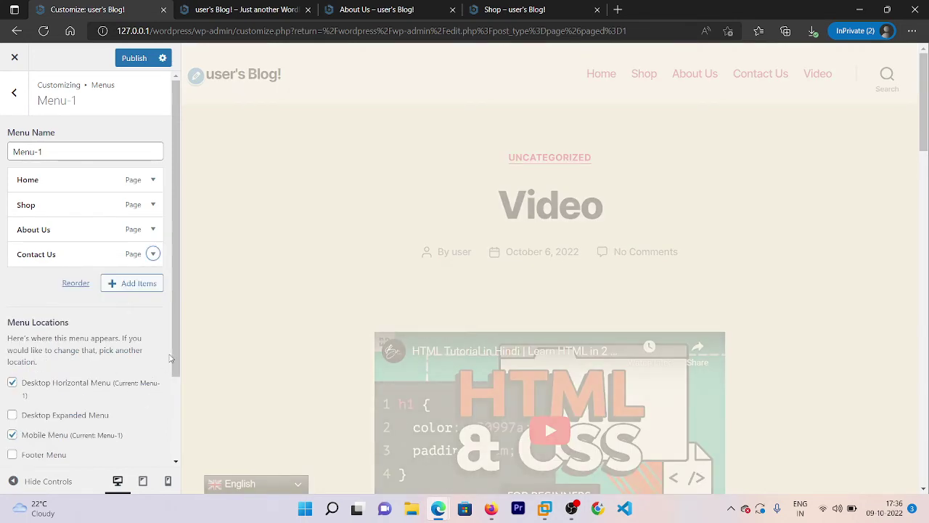
scroll(153, 392, down, 2)
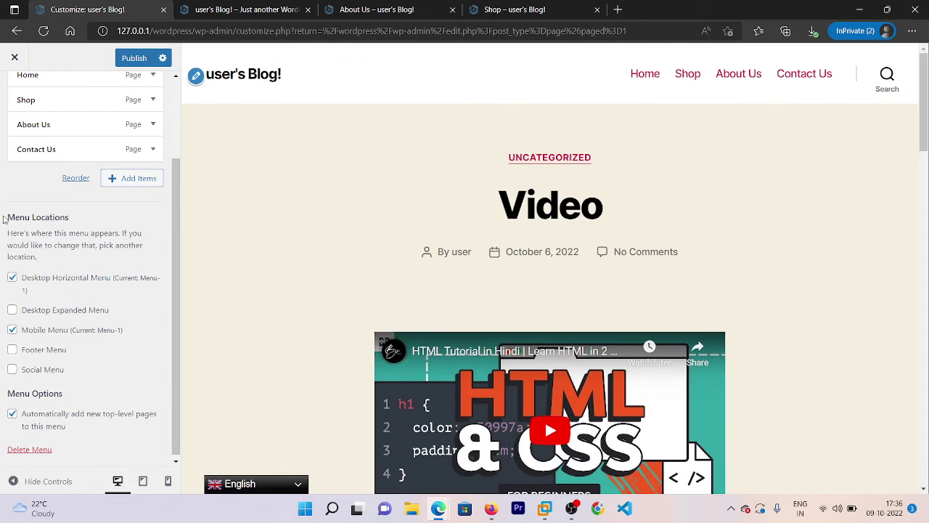
mouse_move(21, 215)
mouse_down()
mouse_move(76, 221)
mouse_move(35, 226)
mouse_up()
click(33, 219)
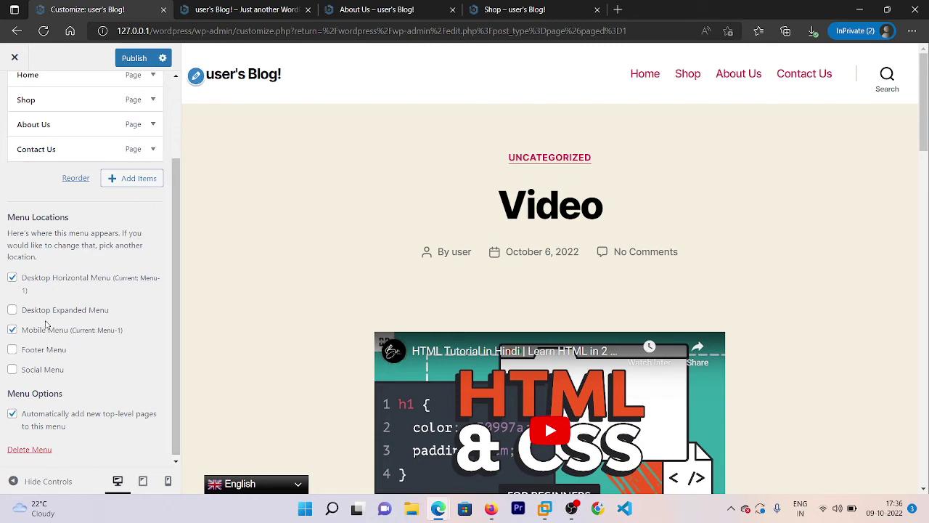
Step: Check the menu at tablet and phone widths, then publish Menu-1 and switch to the live site
click(142, 481)
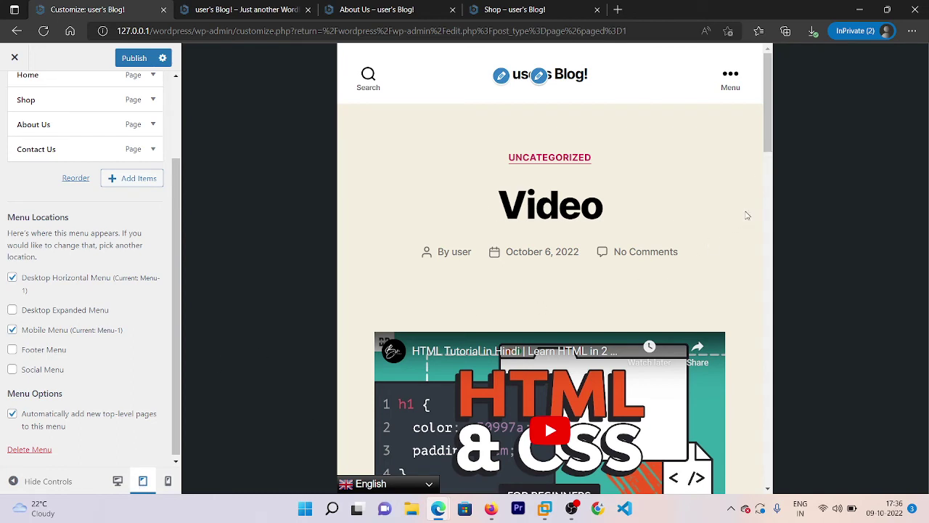
click(731, 78)
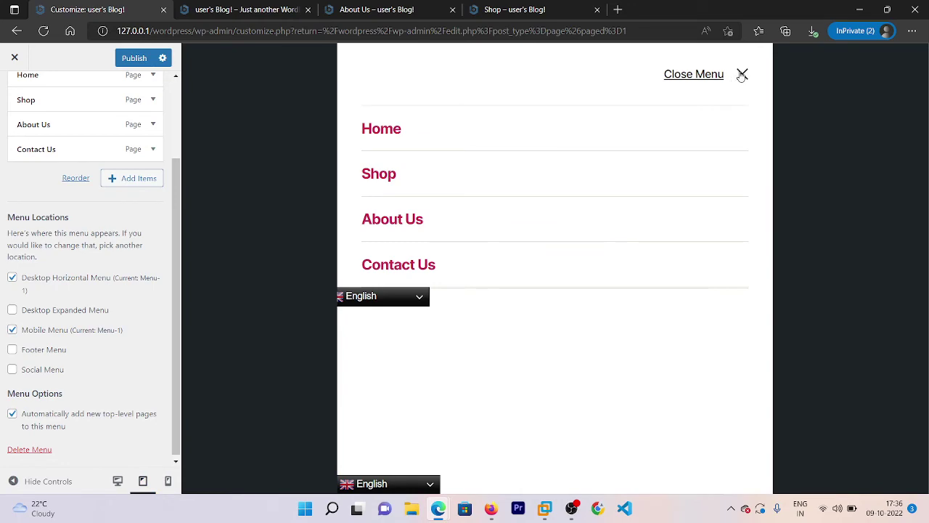
click(741, 76)
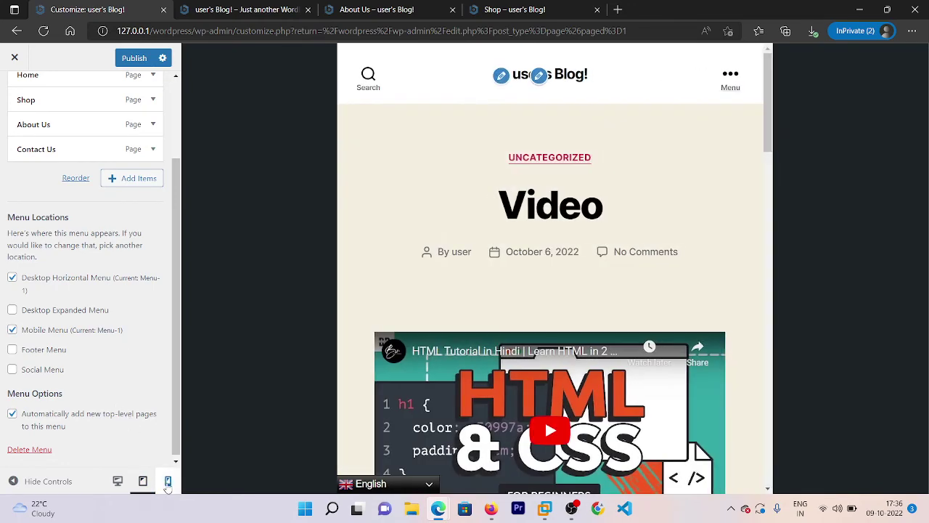
click(167, 482)
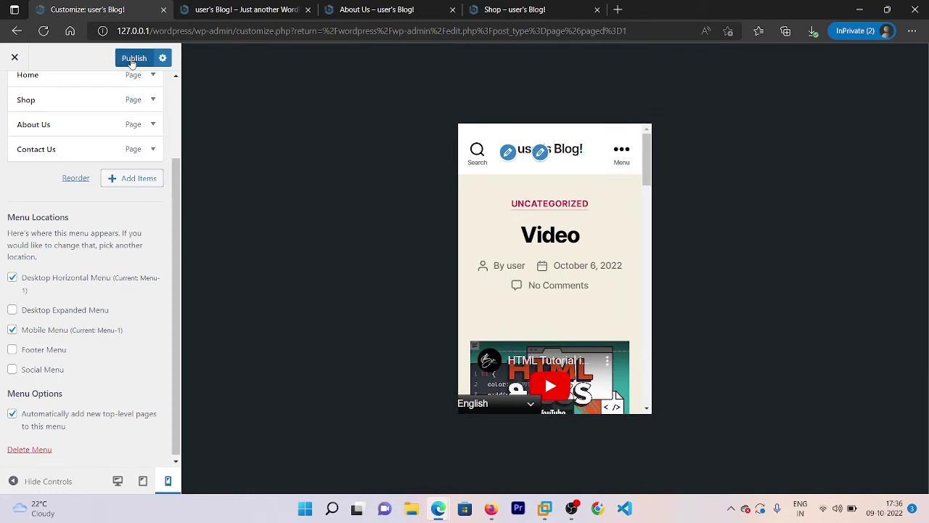
click(132, 61)
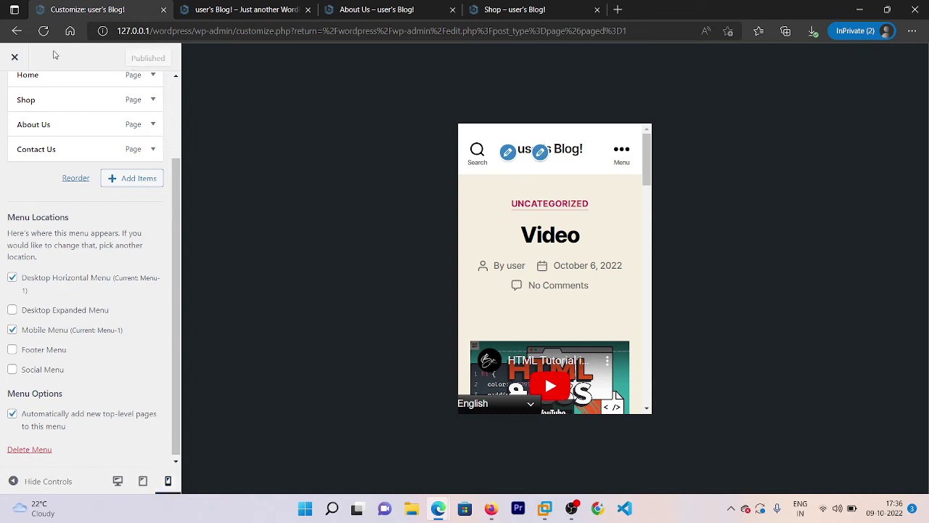
click(280, 7)
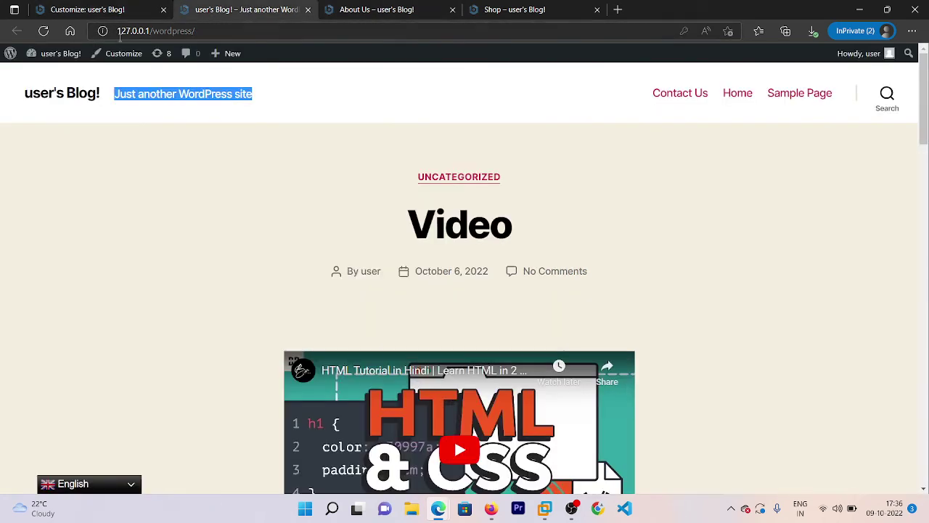
Step: Reload the live site and test its Home, Shop, About Us and Contact Us header links
click(43, 31)
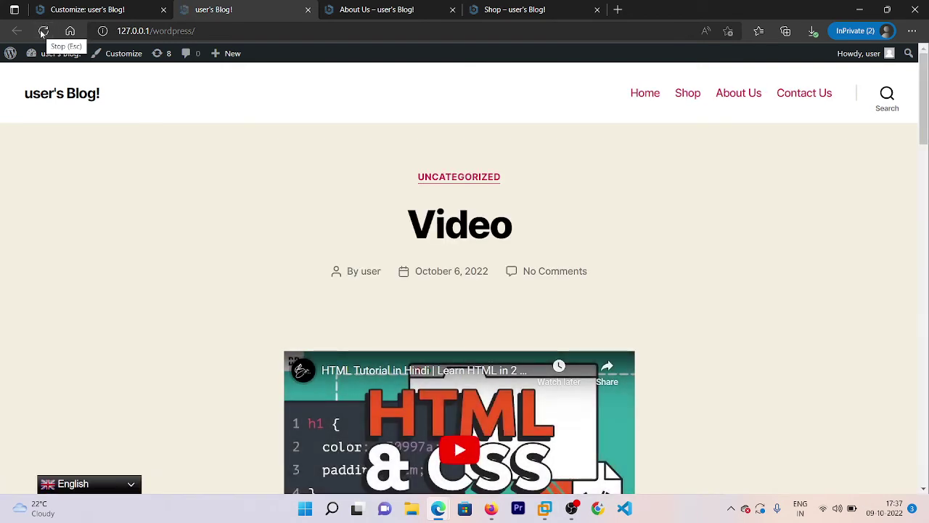
click(642, 99)
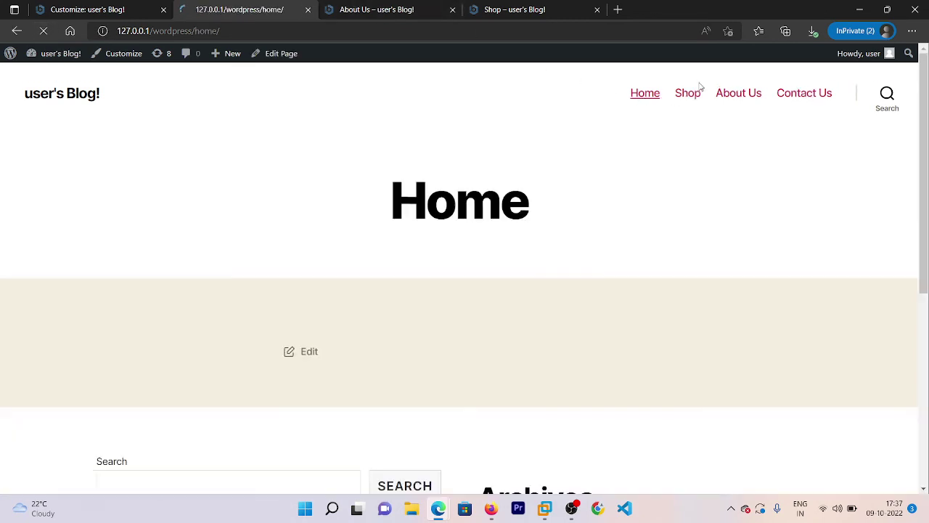
click(693, 98)
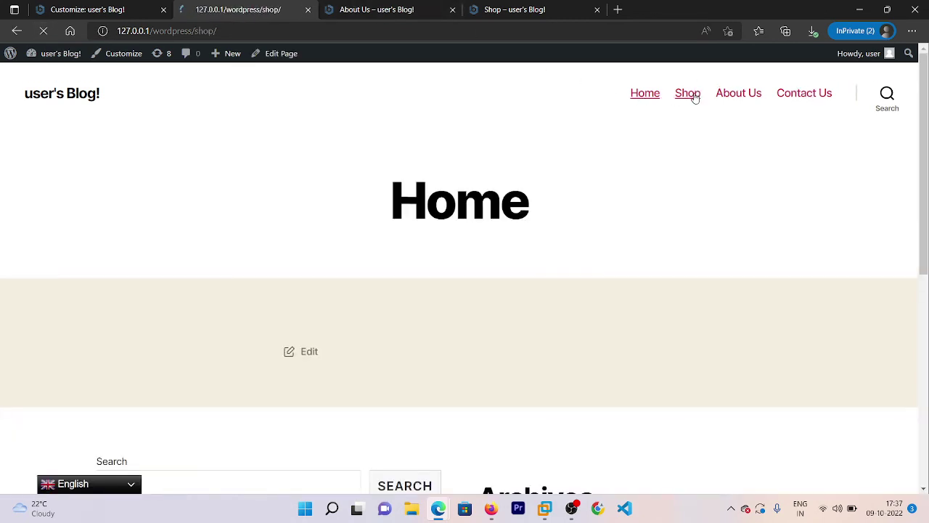
click(727, 99)
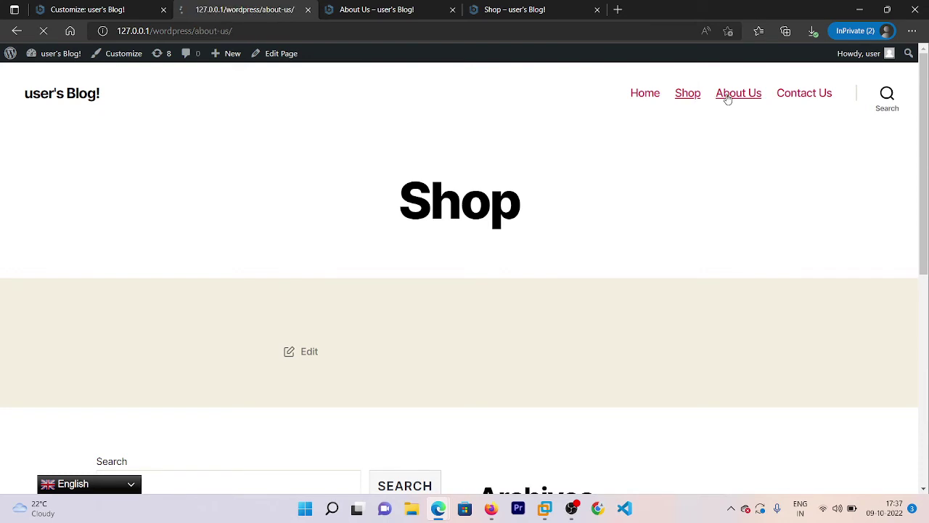
click(797, 100)
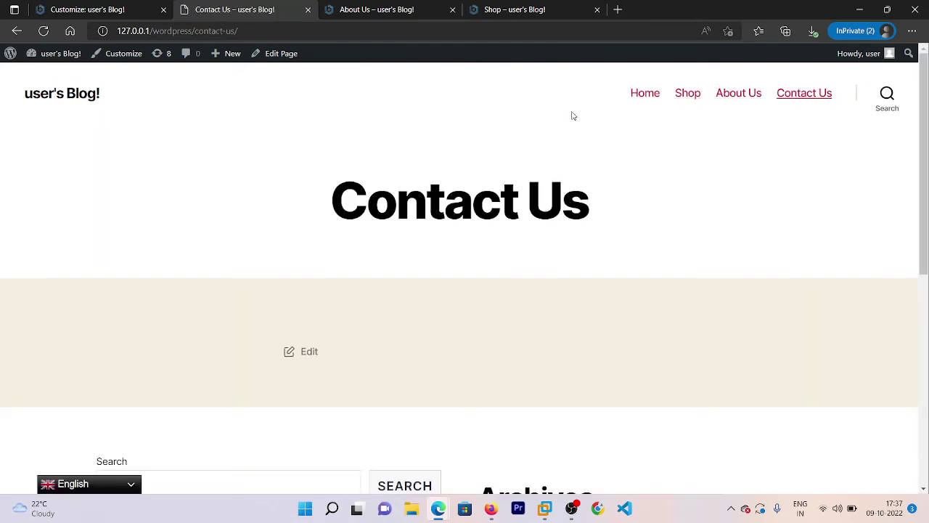
click(98, 94)
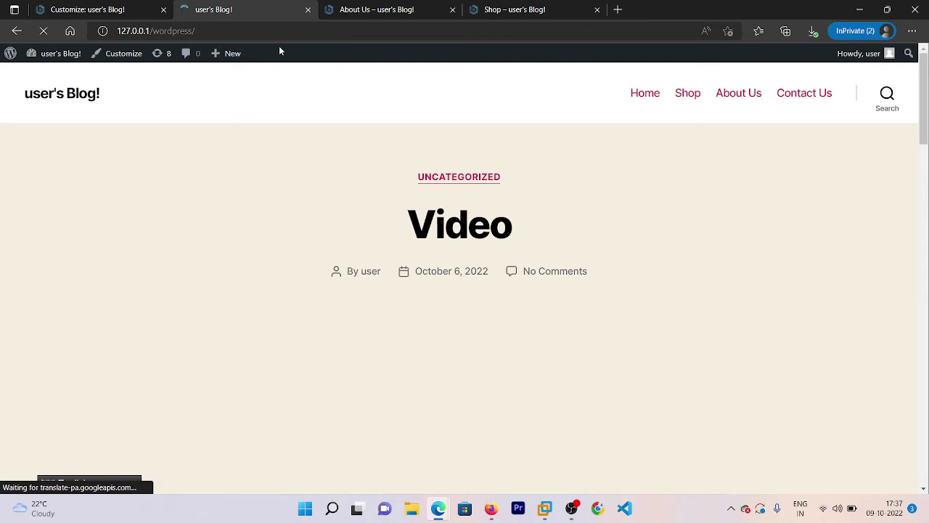
click(73, 6)
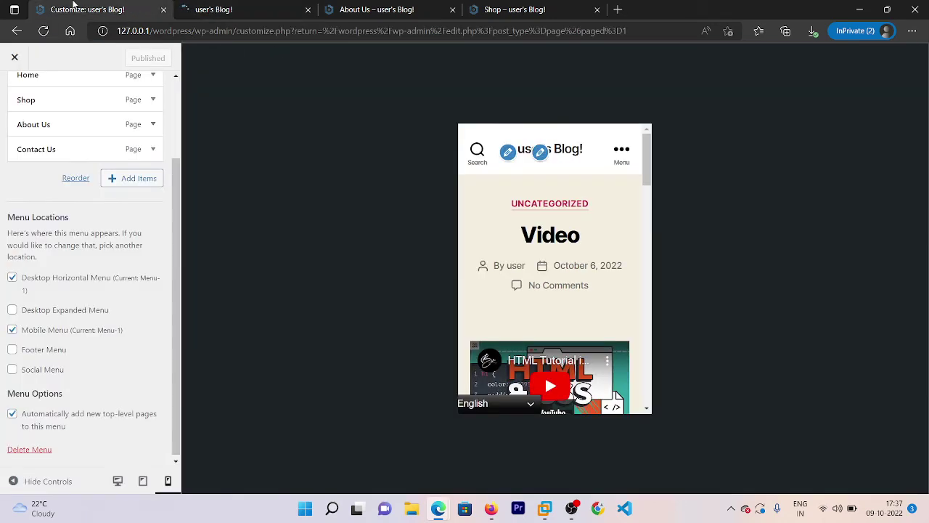
click(208, 8)
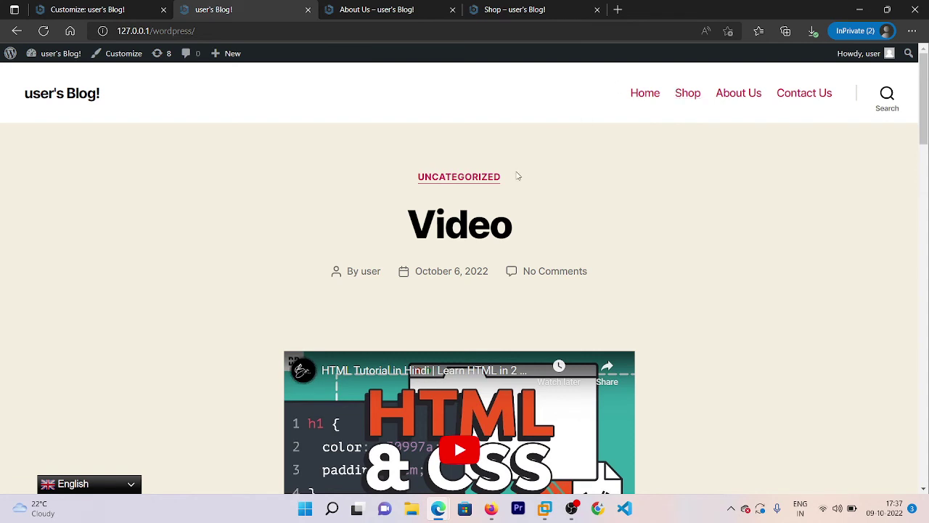
click(84, 9)
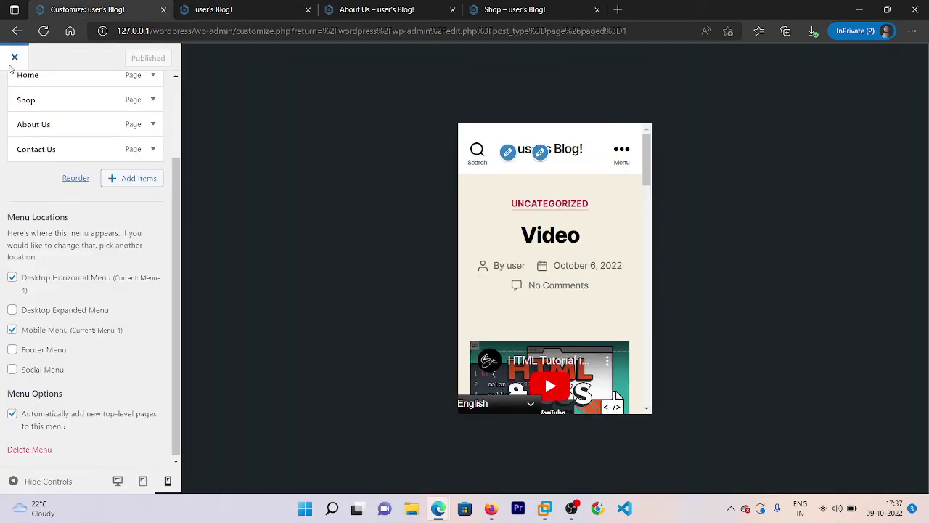
Step: Exit the Customizer to the dashboard and go to Settings > Reading
click(9, 71)
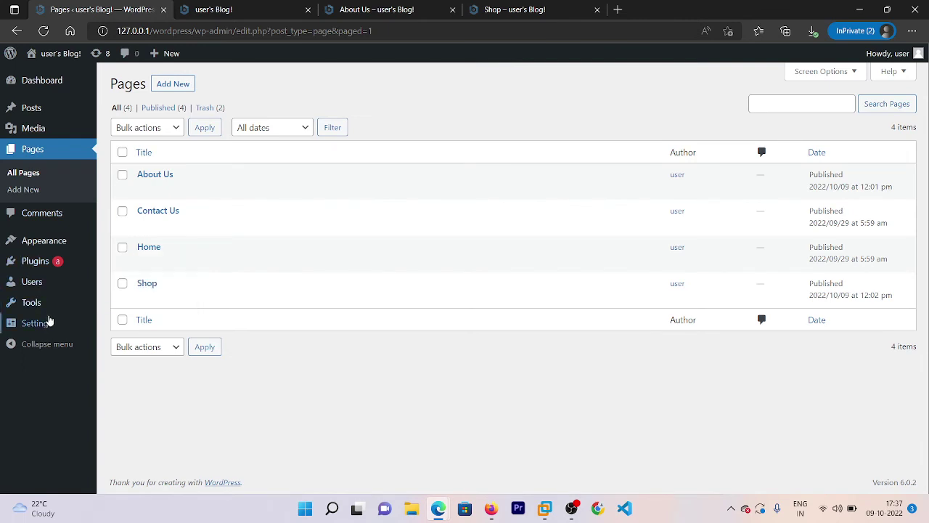
mouse_move(66, 321)
click(121, 315)
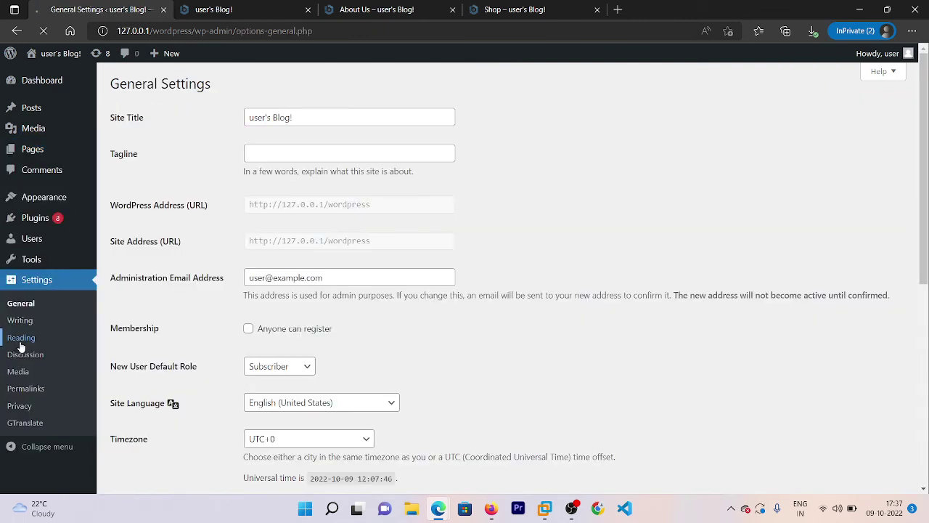
click(21, 343)
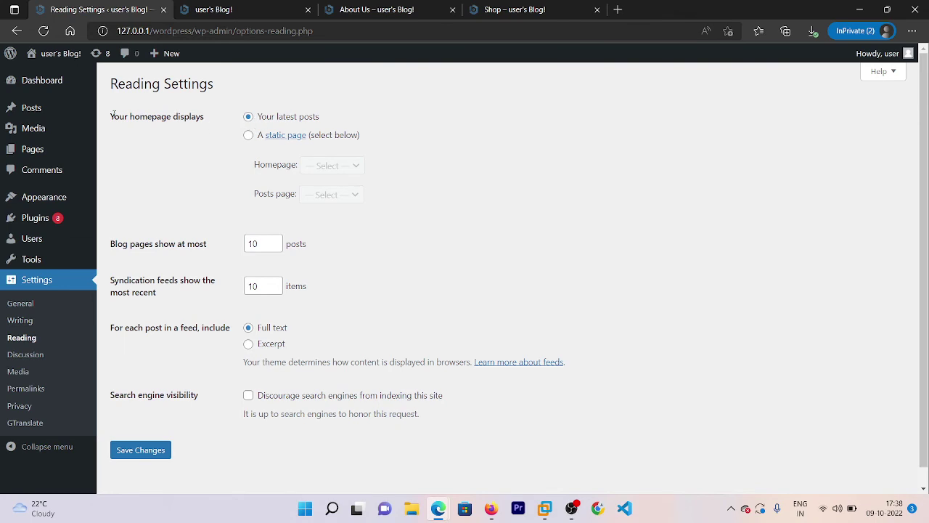
Step: Set 'Your homepage displays' to a static page with Home as the homepage
drag(114, 114, 210, 118)
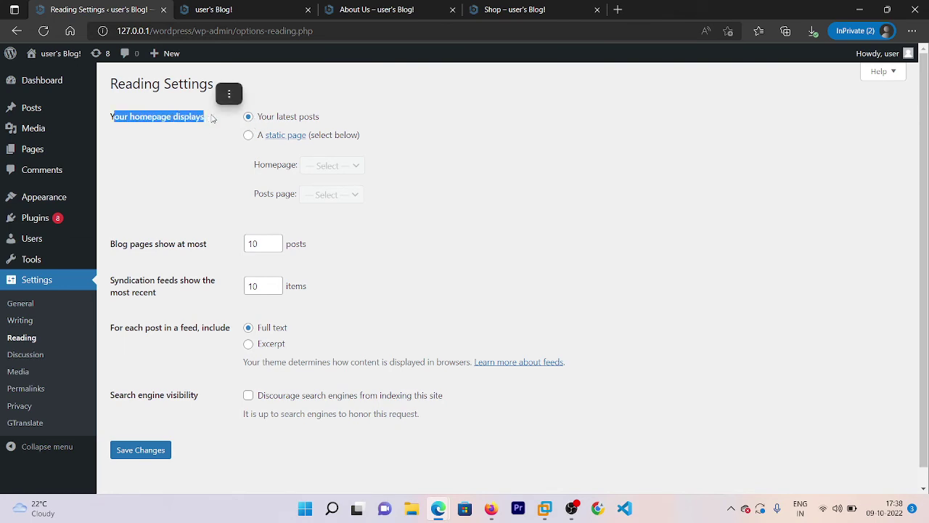
click(248, 137)
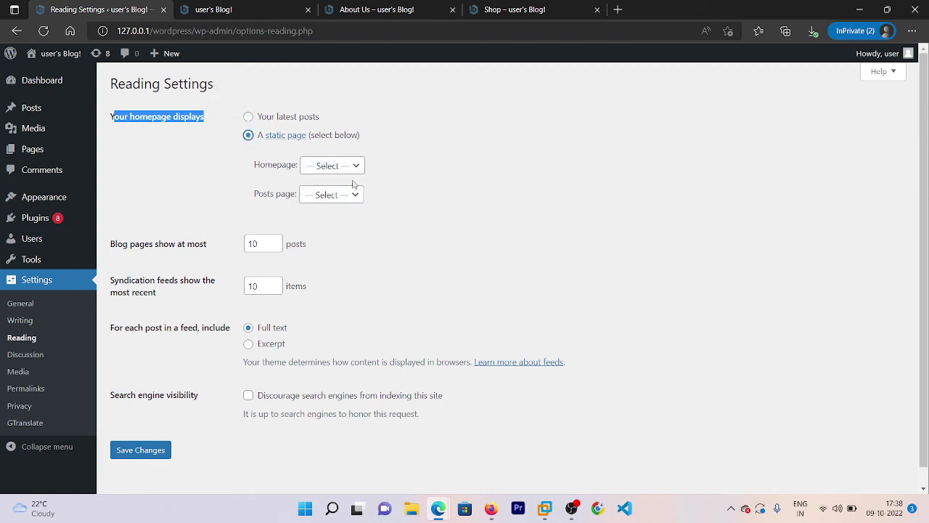
click(336, 166)
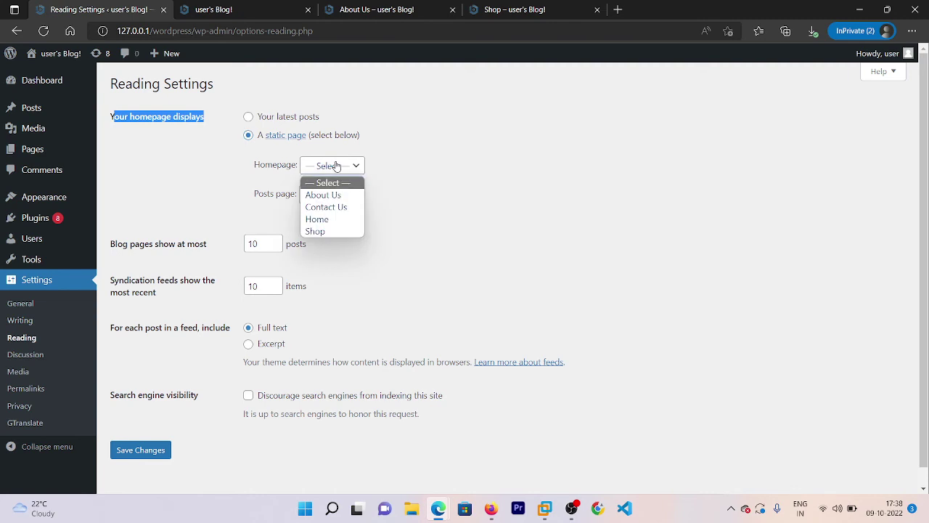
click(317, 219)
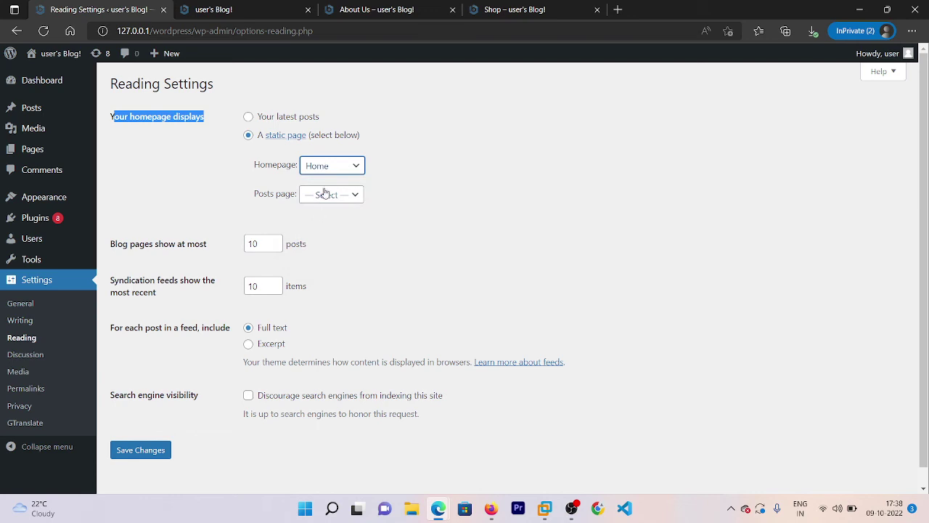
click(320, 197)
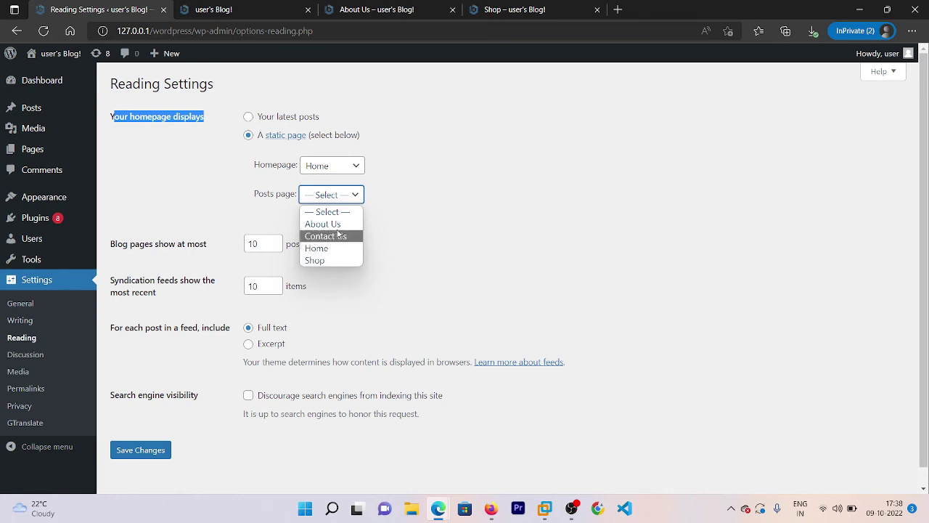
click(468, 229)
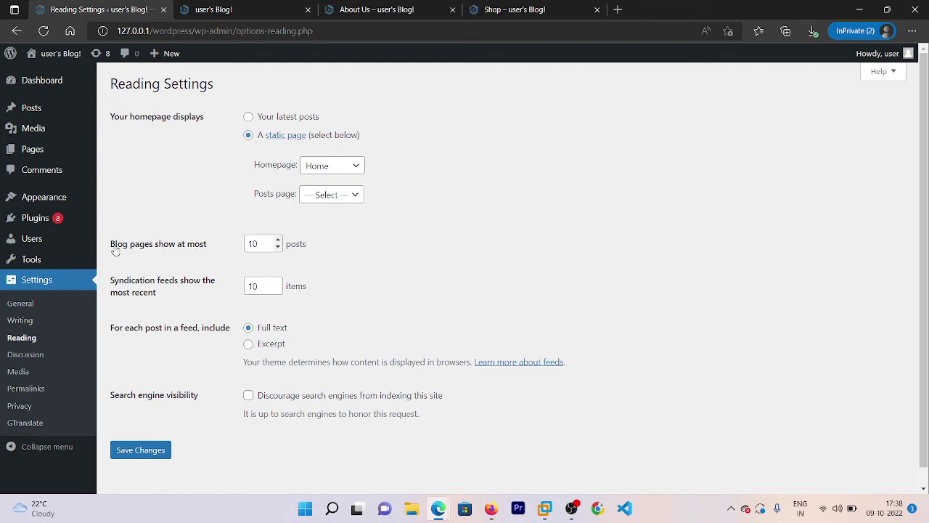
Step: Leave the blog posts per page value unchanged, save the reading settings, and return to the site tab
drag(114, 248, 212, 245)
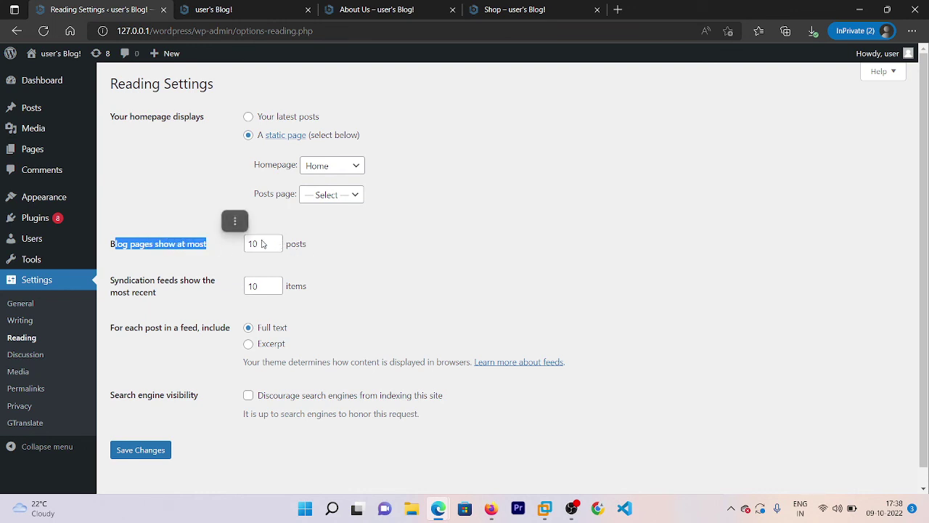
click(262, 242)
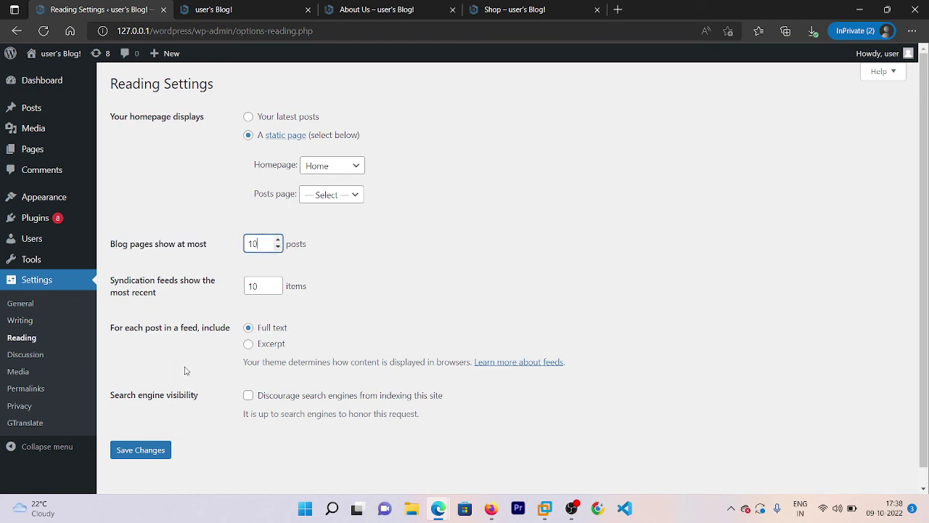
click(147, 447)
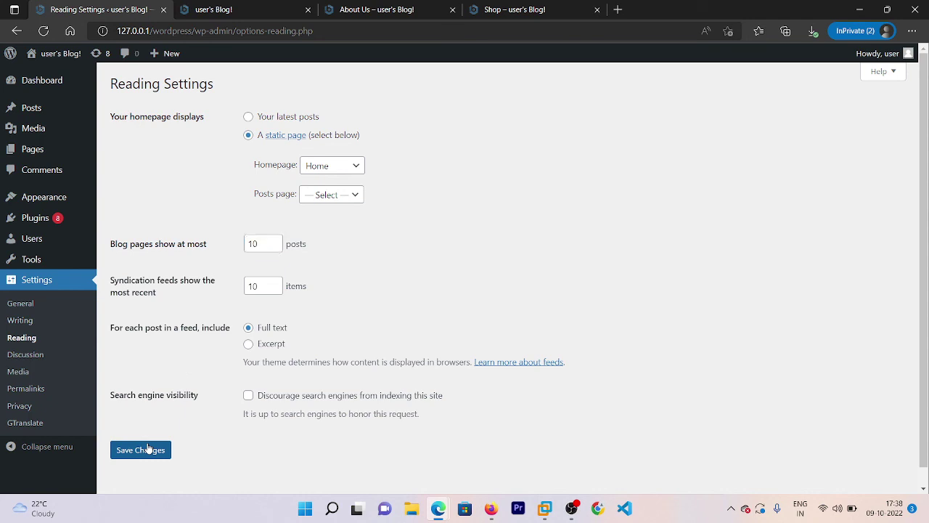
click(301, 7)
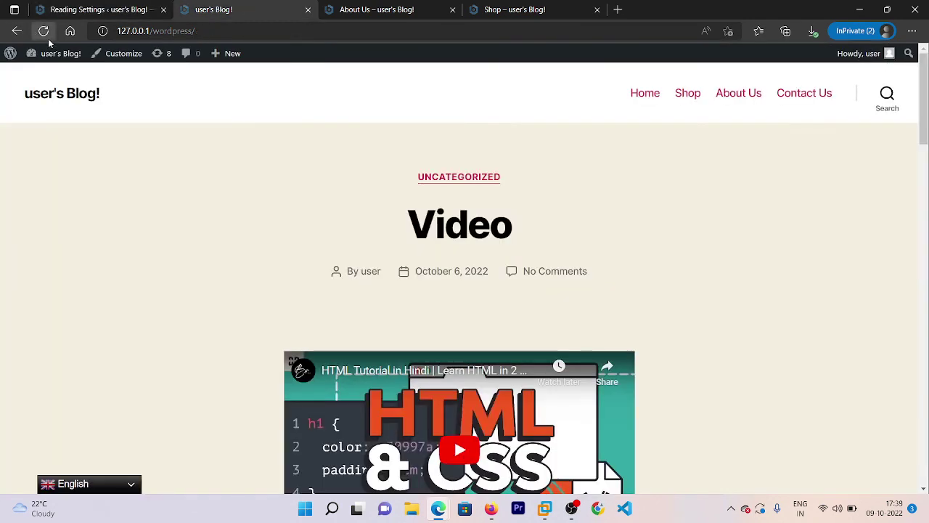
Step: Reload the live site and confirm the static Home page now appears as the front page
click(48, 37)
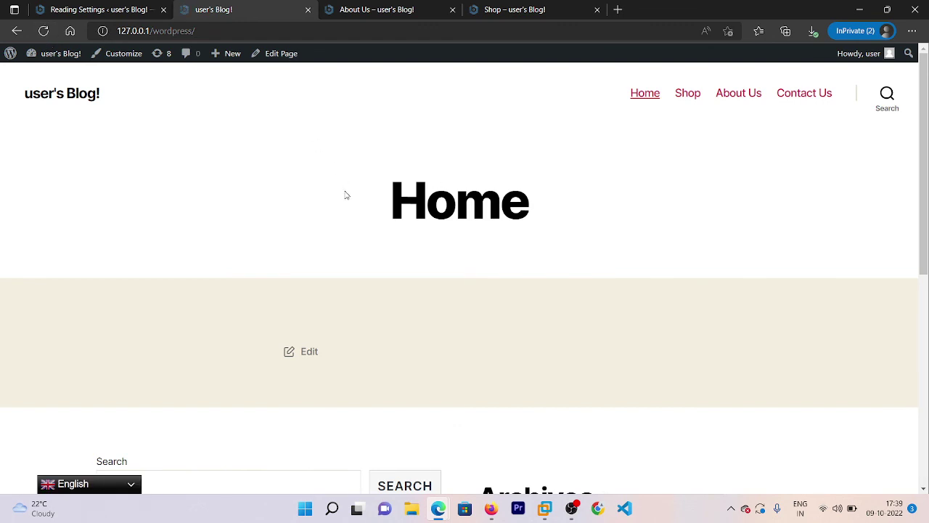
drag(346, 194, 534, 195)
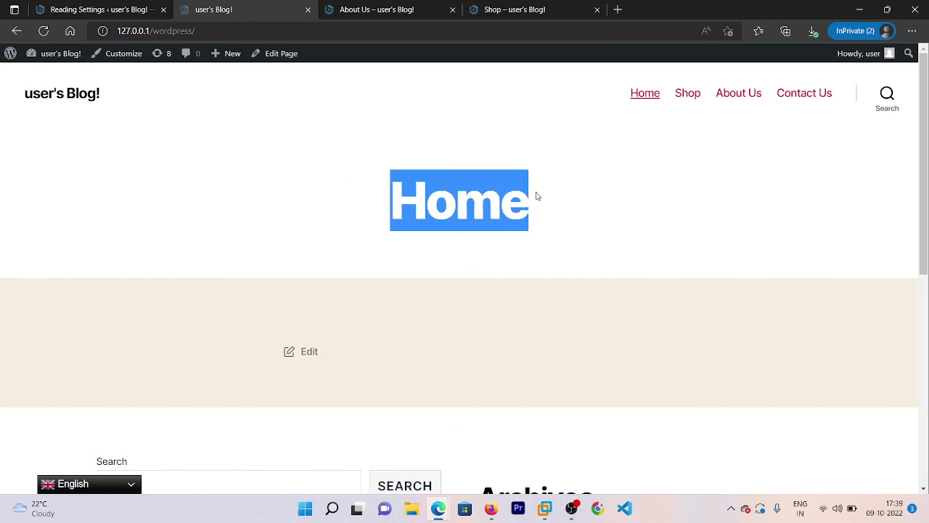
double_click(177, 30)
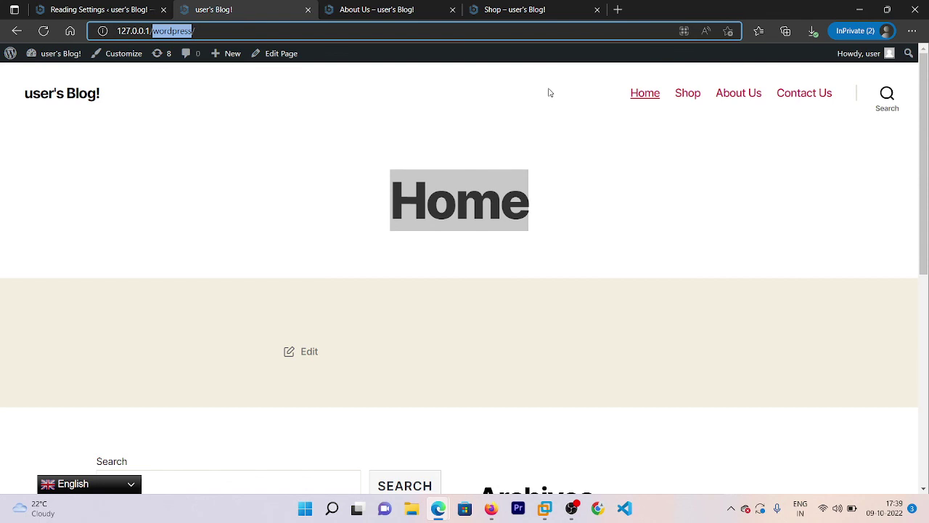
click(817, 229)
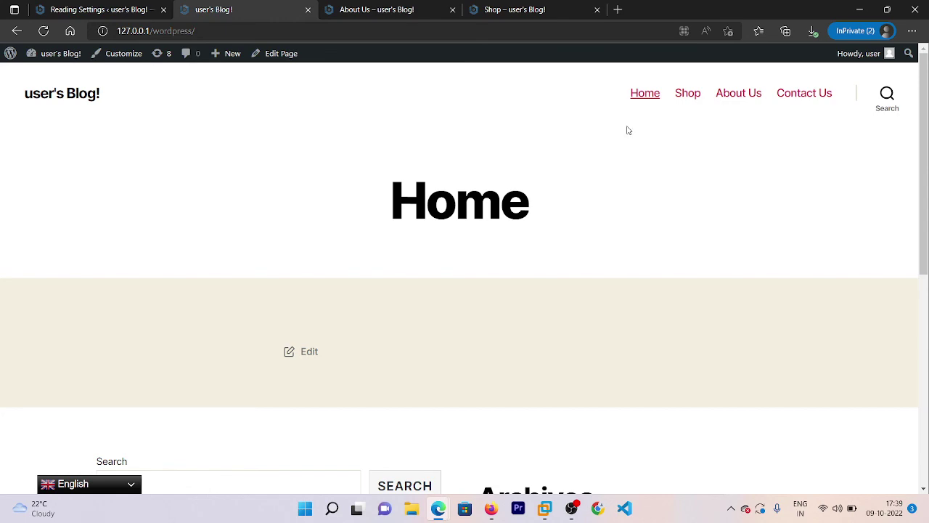
drag(923, 253, 921, 492)
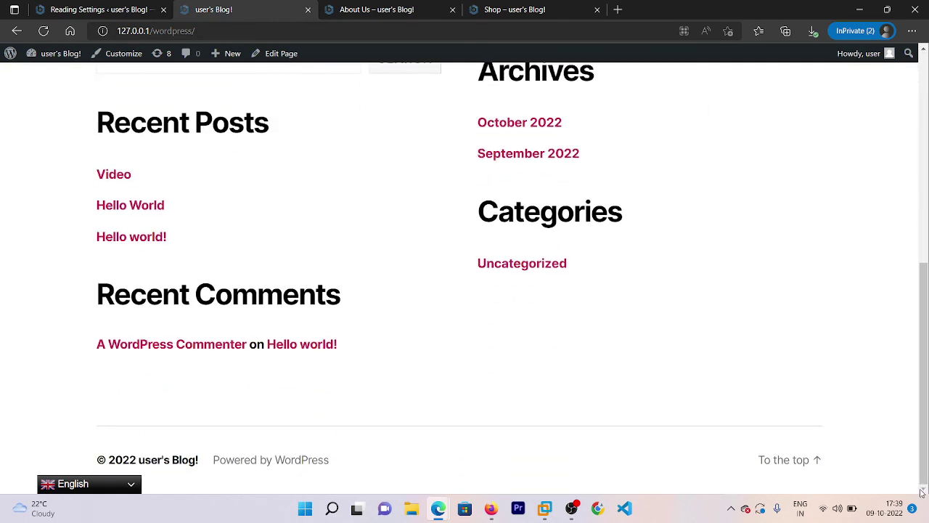
scroll(562, 350, up, 5)
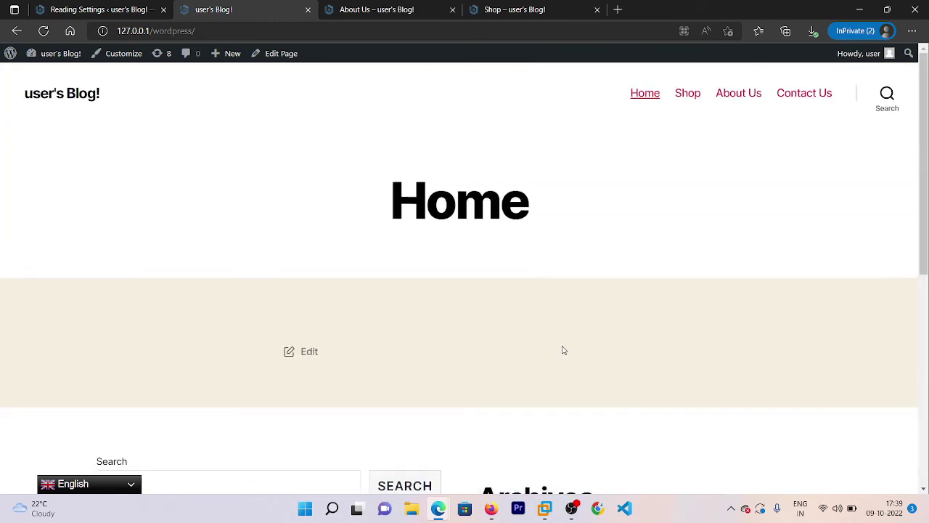